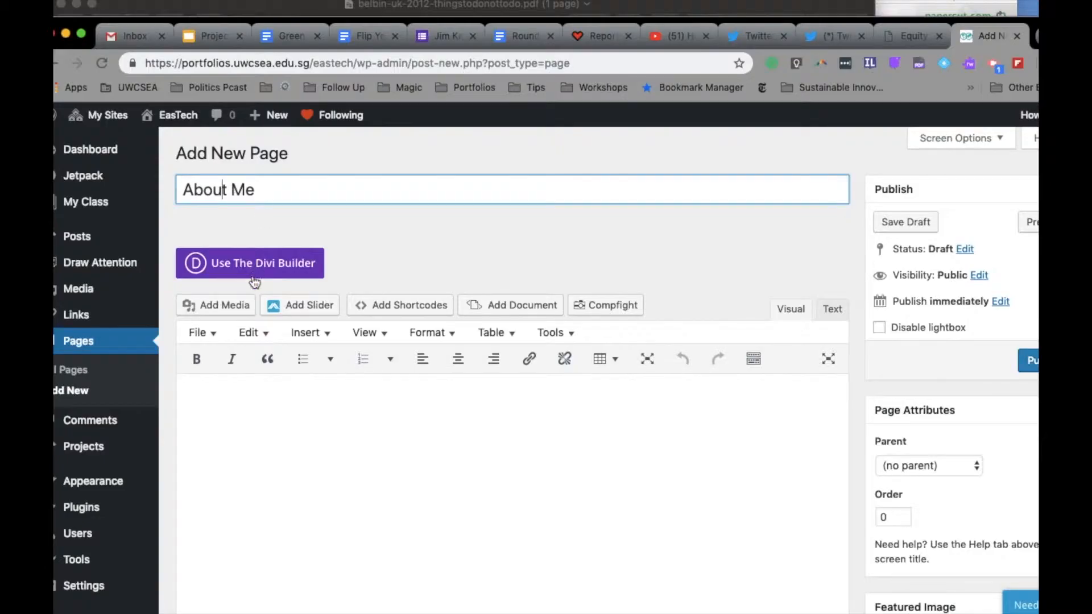
# Switch the About Me page to the Divi Builder and open the layout loader
pyautogui.click(228, 271)
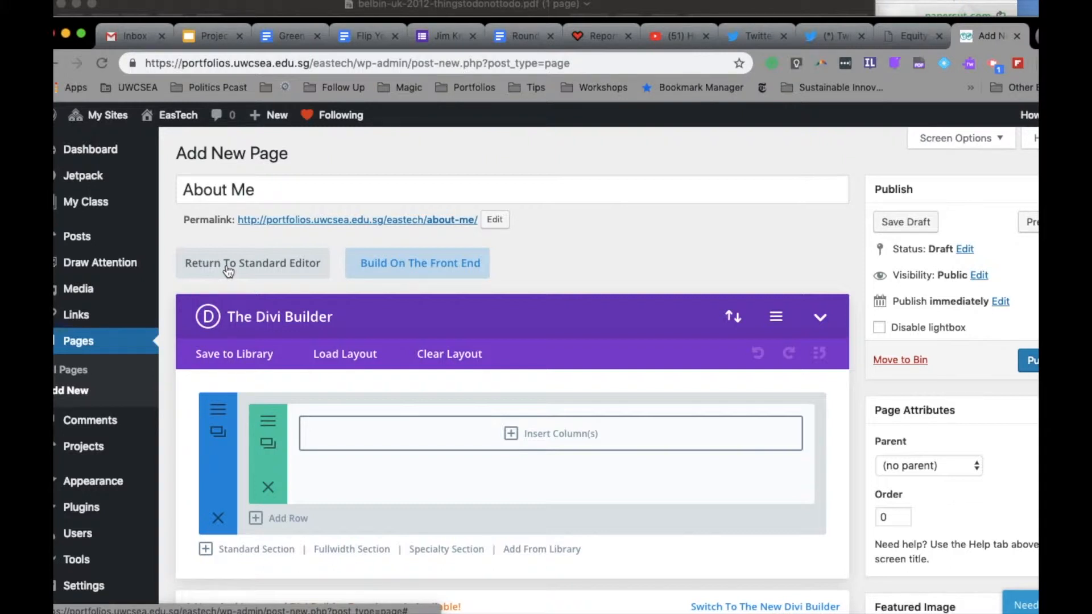
pyautogui.click(354, 355)
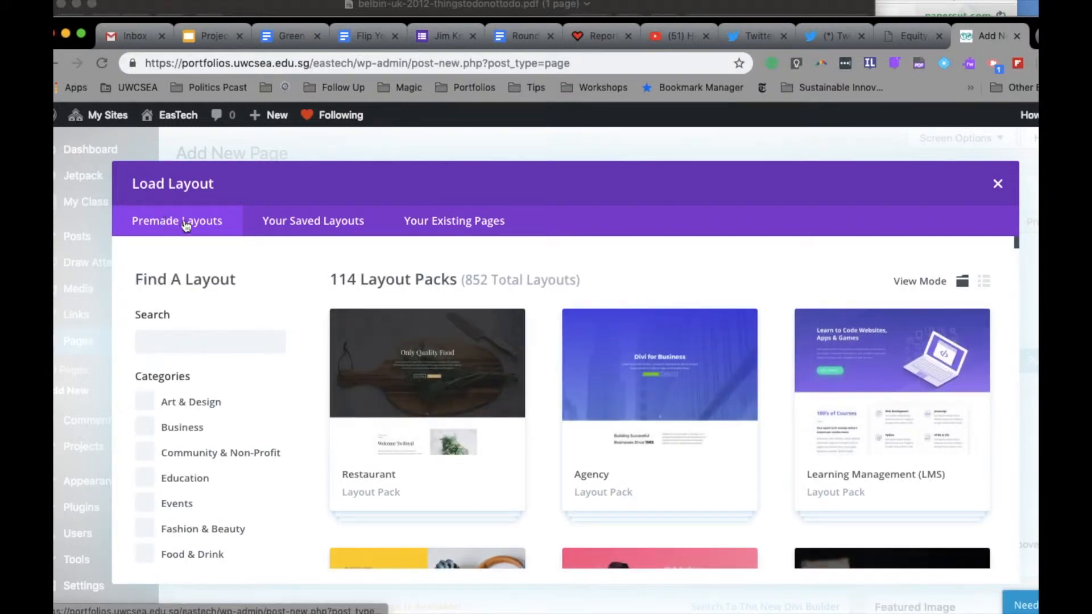
# Browse the premade layout packs for a design suited to an About Me page
pyautogui.scroll(-5, 660, 459)
pyautogui.scroll(-6, 663, 459)
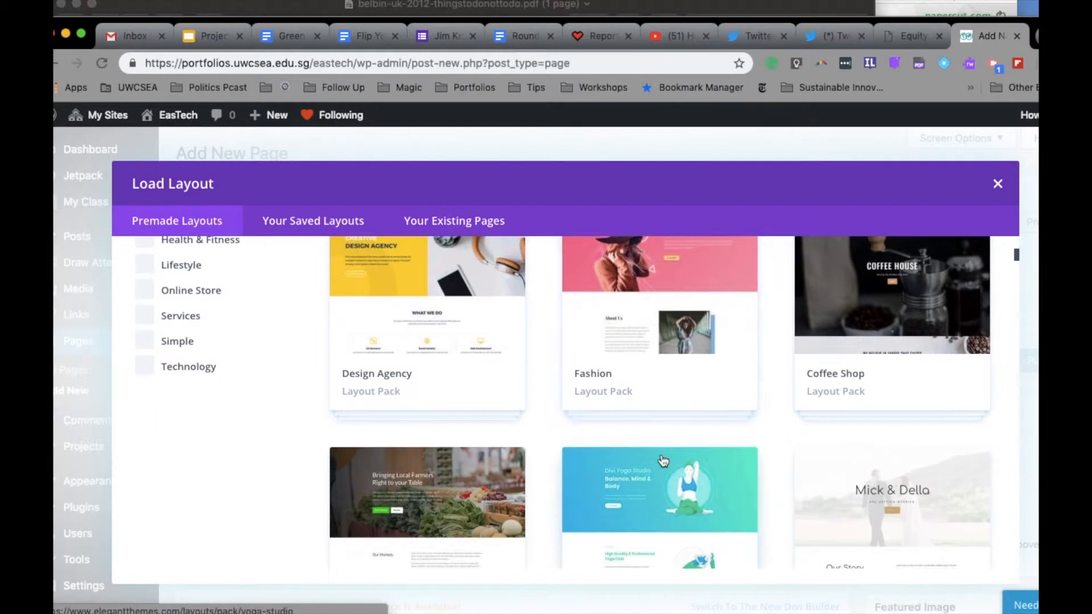
pyautogui.scroll(-2, 663, 461)
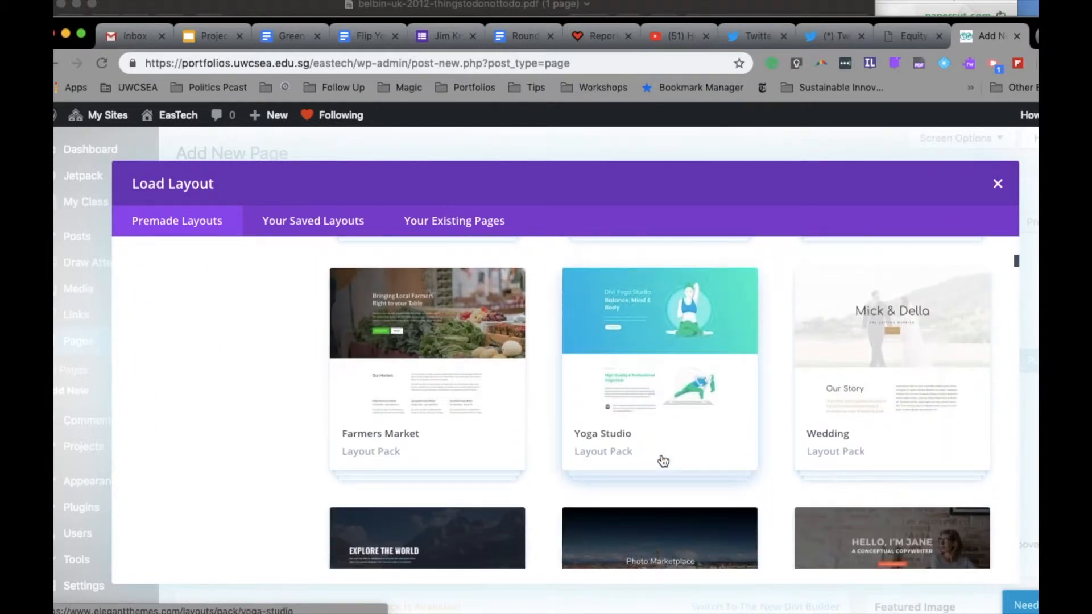
pyautogui.scroll(4, 663, 460)
pyautogui.scroll(8, 664, 461)
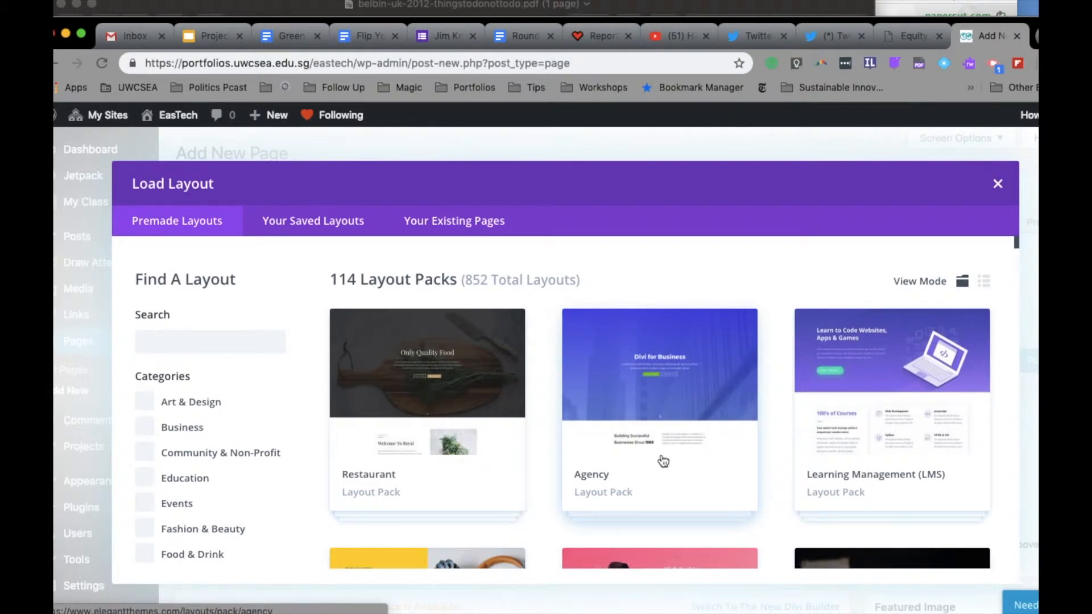
pyautogui.scroll(-17, 663, 461)
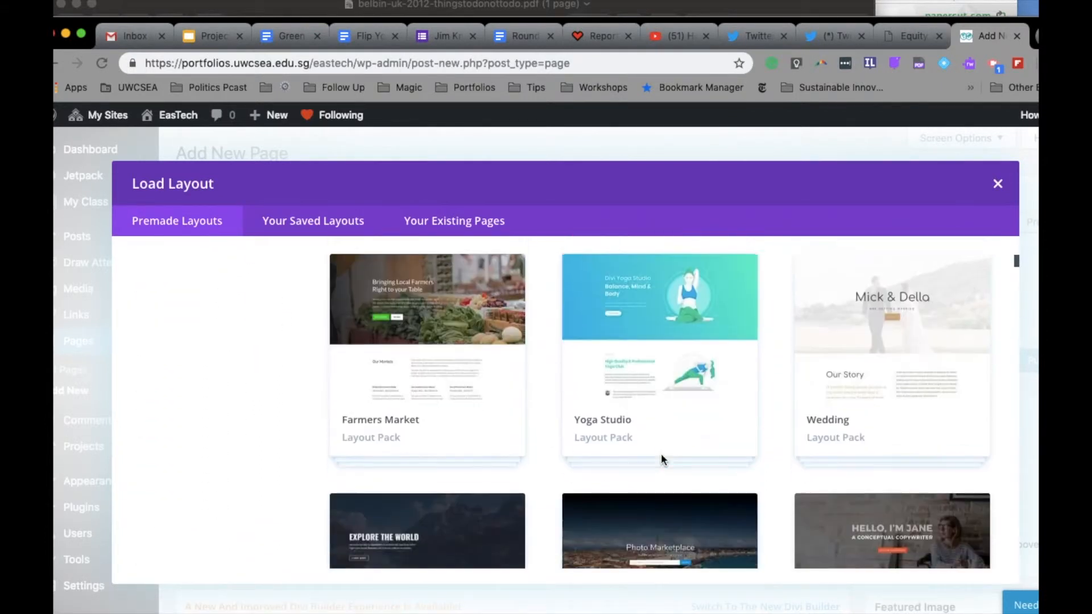
pyautogui.scroll(-6, 661, 458)
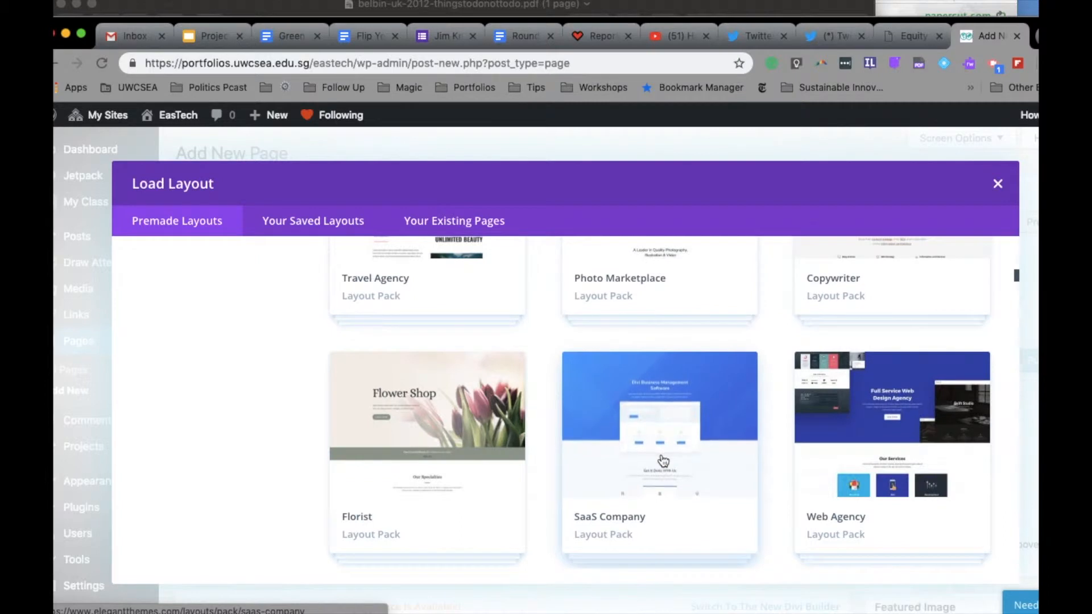
pyautogui.scroll(-4, 663, 461)
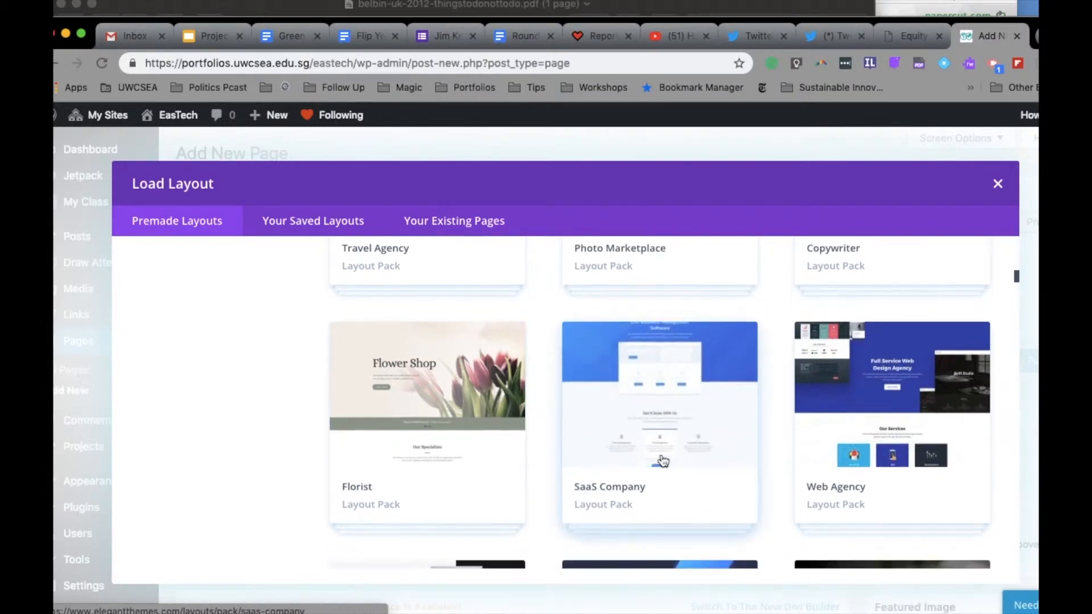
pyautogui.scroll(-3, 663, 461)
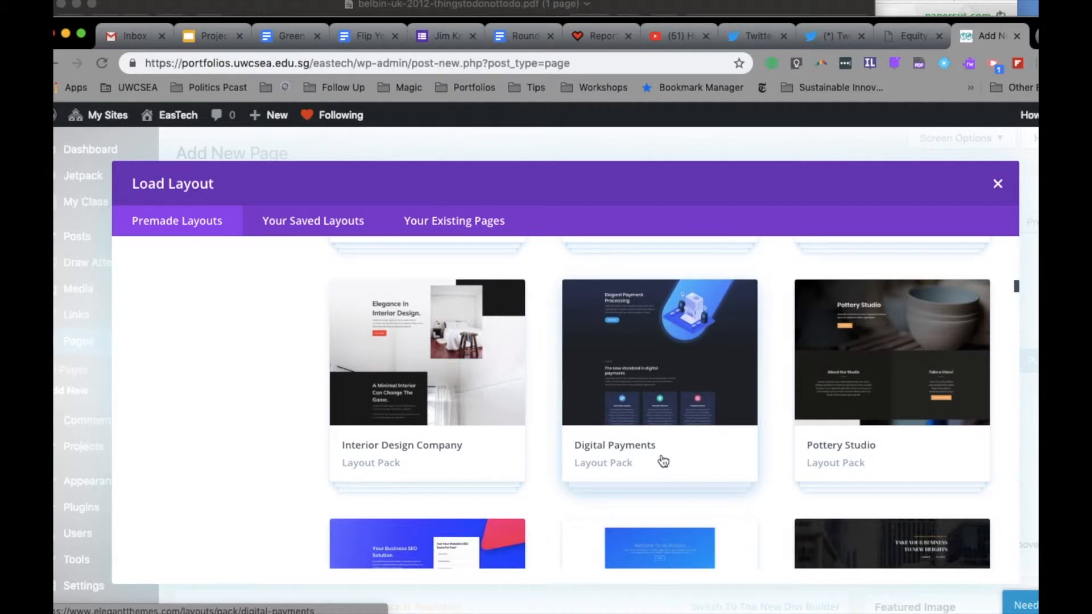
pyautogui.scroll(-8, 663, 461)
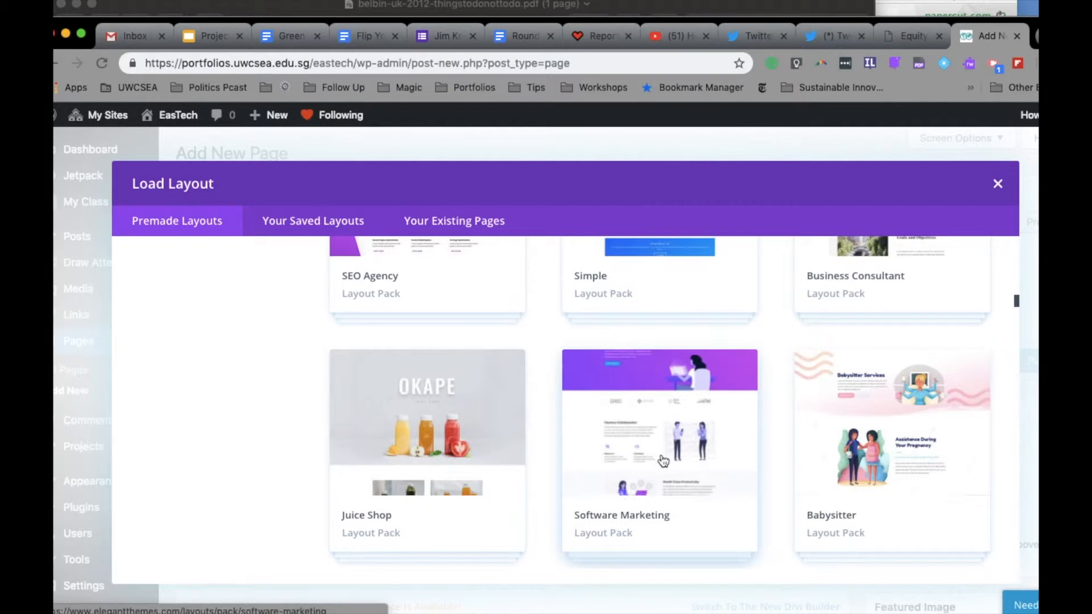
pyautogui.scroll(3, 663, 460)
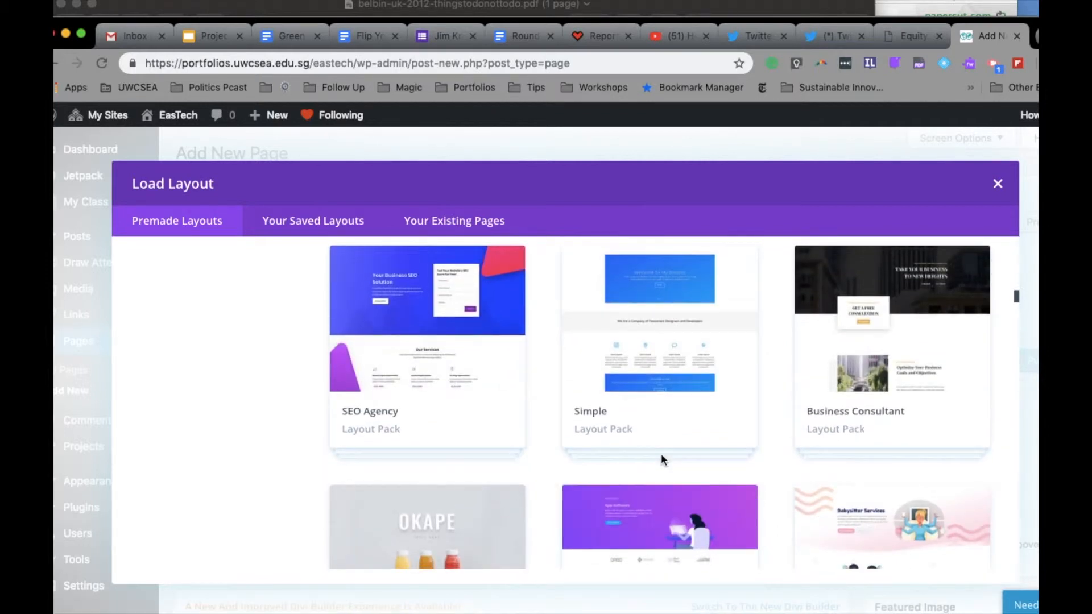
pyautogui.scroll(-1, 662, 460)
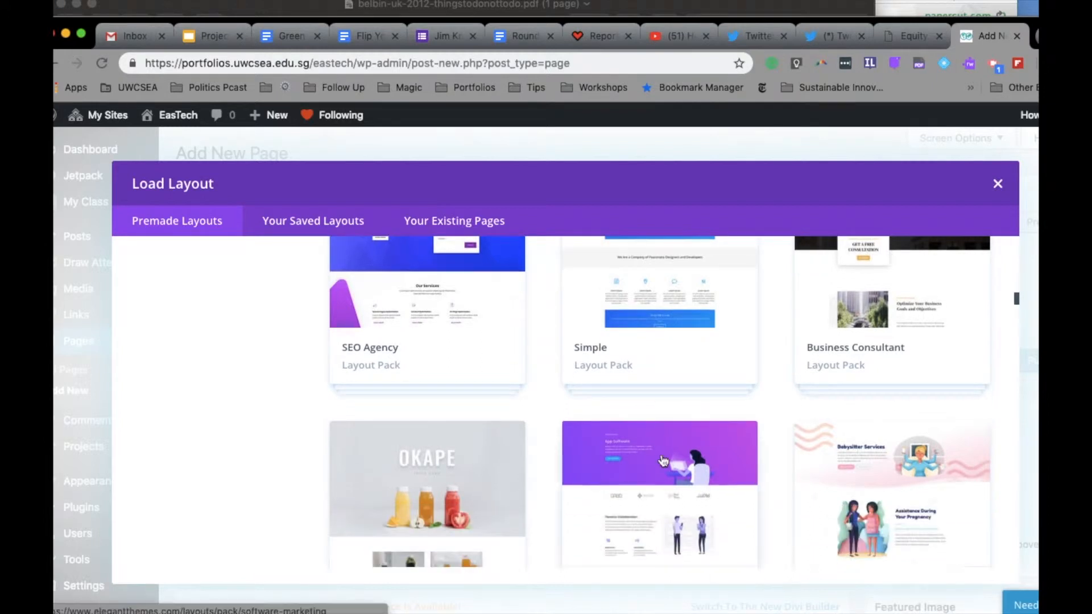
pyautogui.scroll(-4, 663, 461)
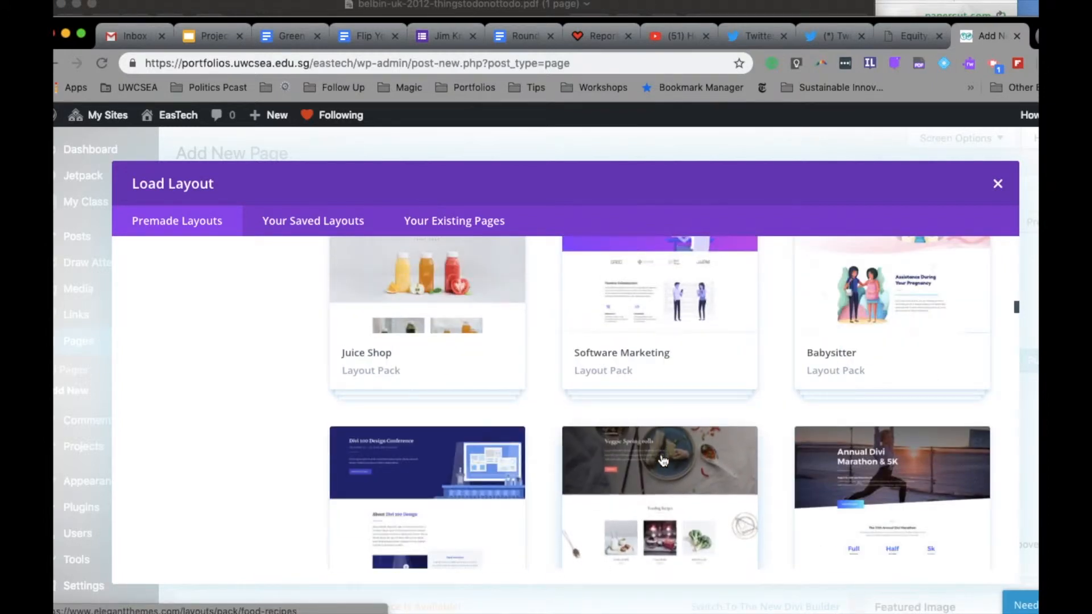
pyautogui.scroll(-4, 663, 460)
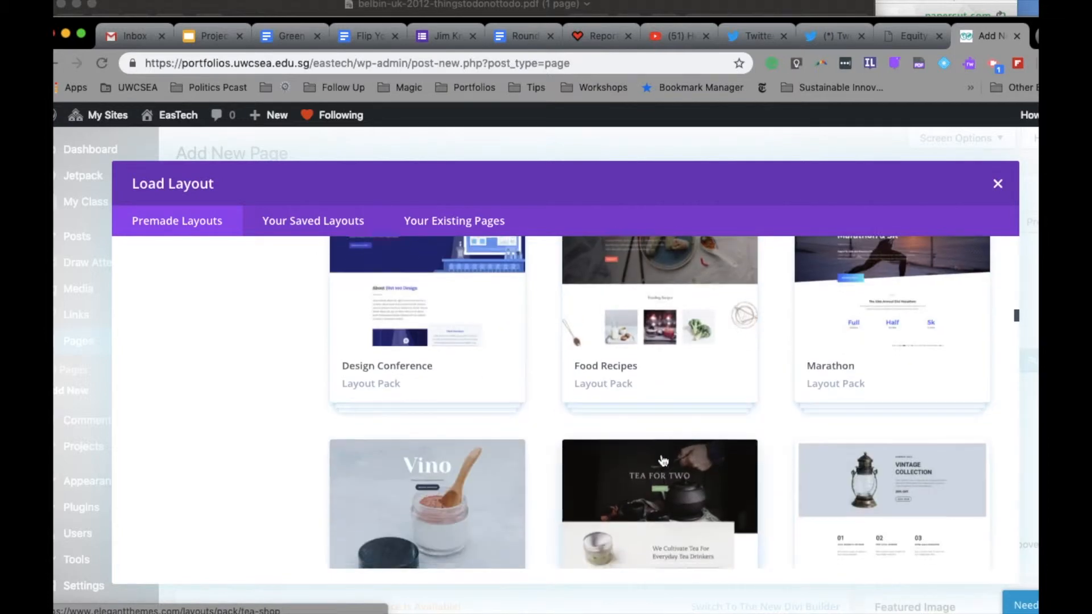
pyautogui.scroll(-2, 663, 459)
pyautogui.scroll(-4, 663, 459)
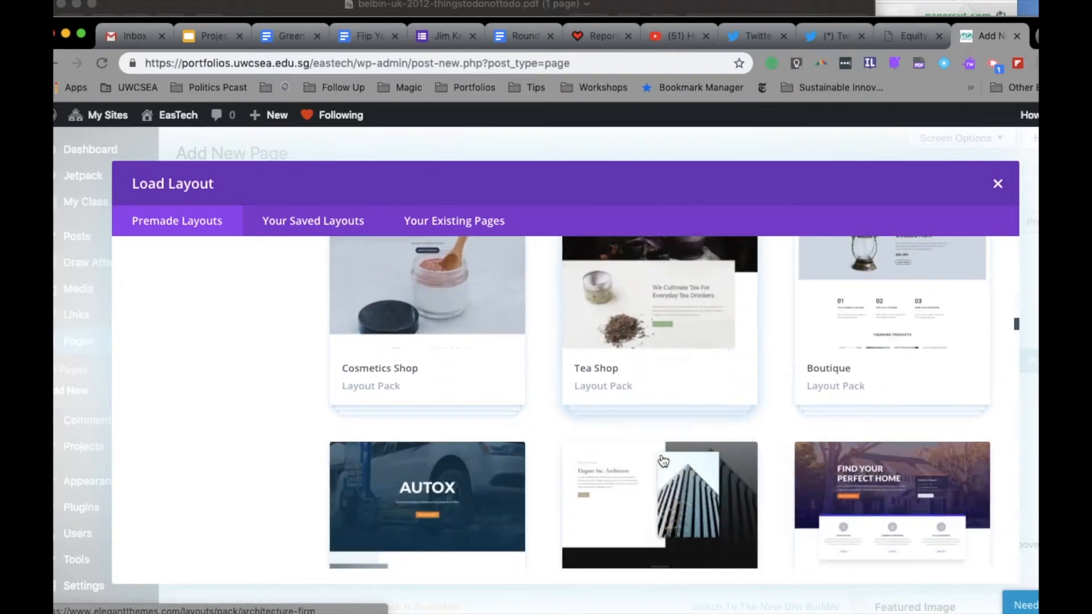
pyautogui.scroll(-10, 663, 459)
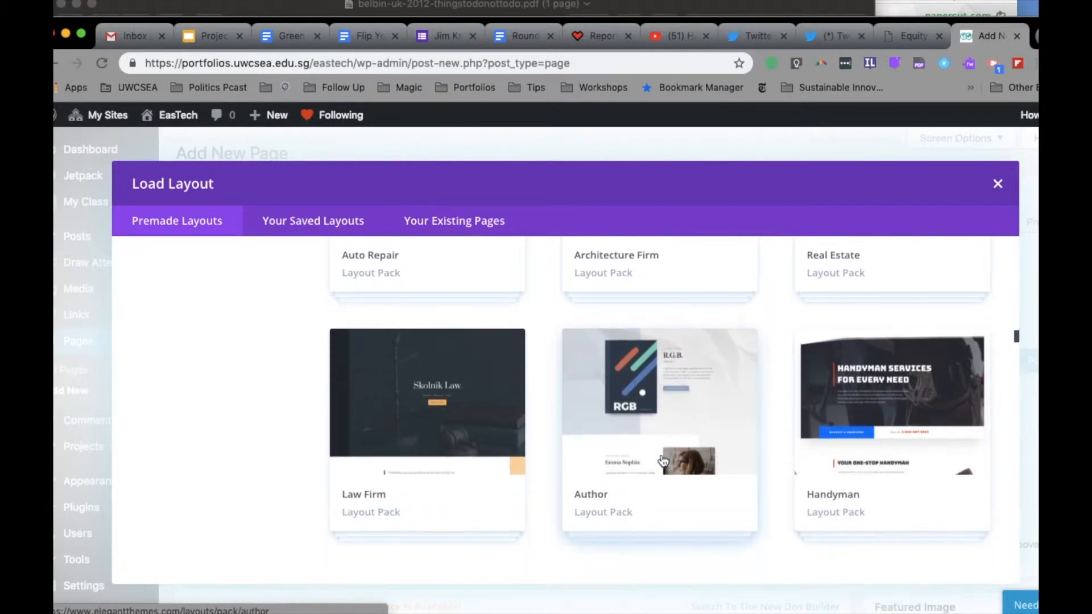
pyautogui.scroll(-2, 659, 465)
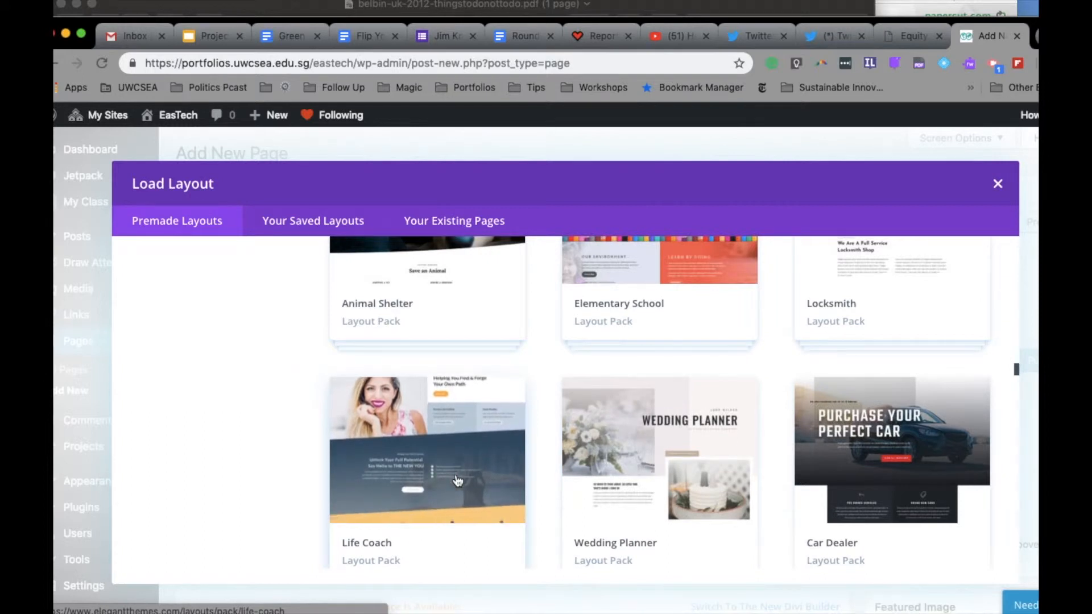
# Load the Life Coach Landing Page layout into the About Me page and look through its sections and modules
pyautogui.click(457, 480)
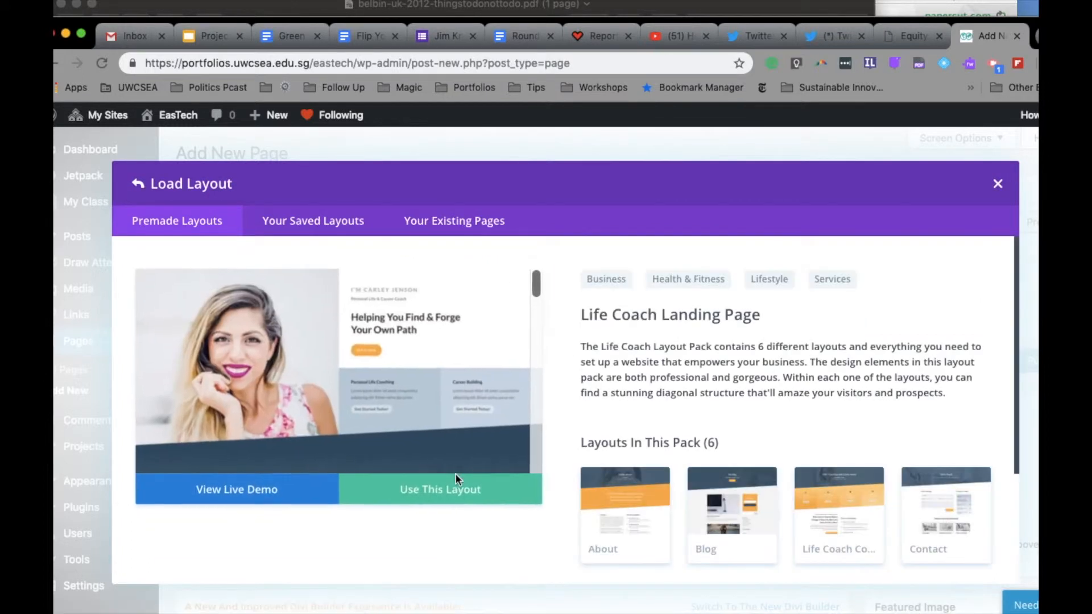
pyautogui.click(435, 496)
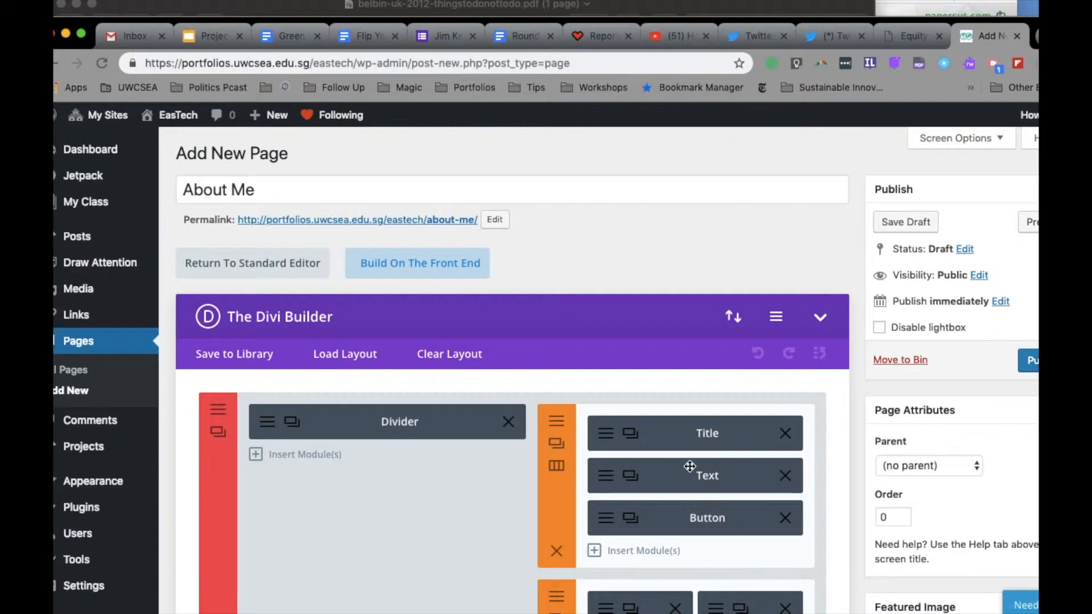
pyautogui.scroll(-5, 680, 468)
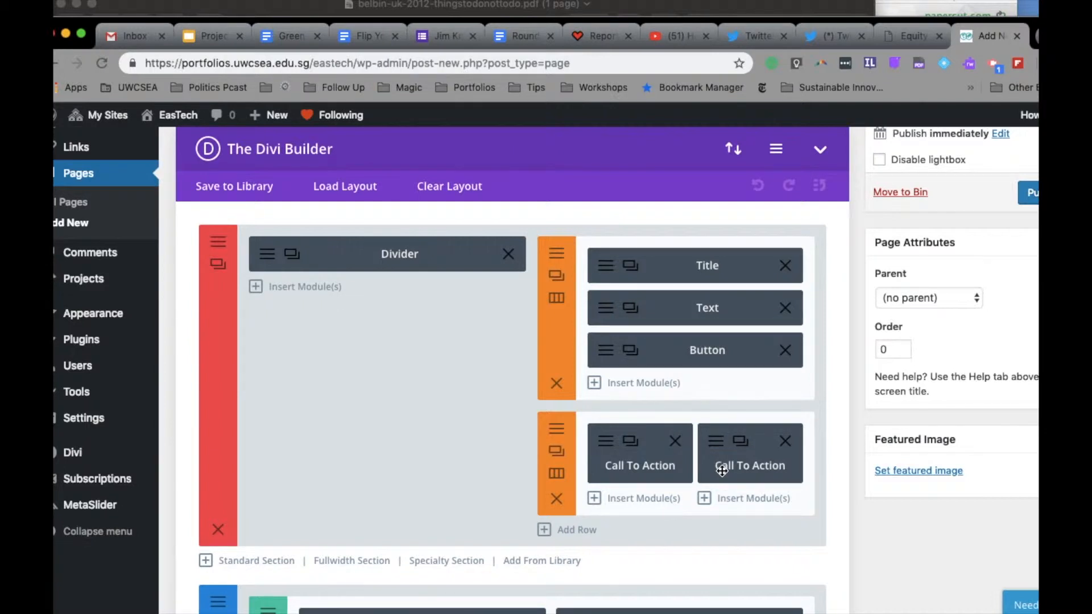
pyautogui.scroll(-20, 721, 470)
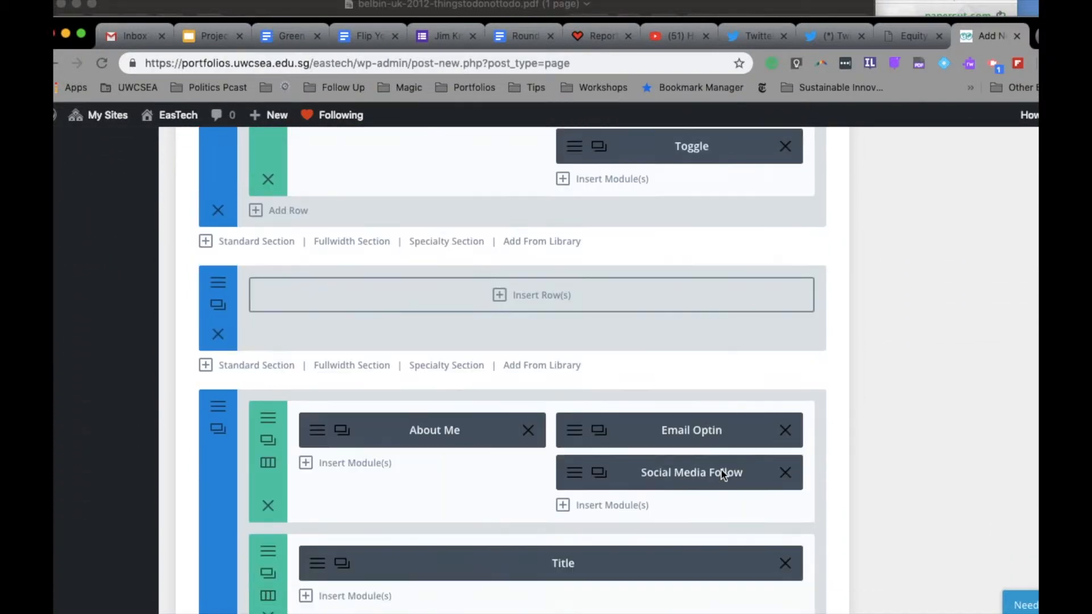
pyautogui.scroll(-15, 723, 475)
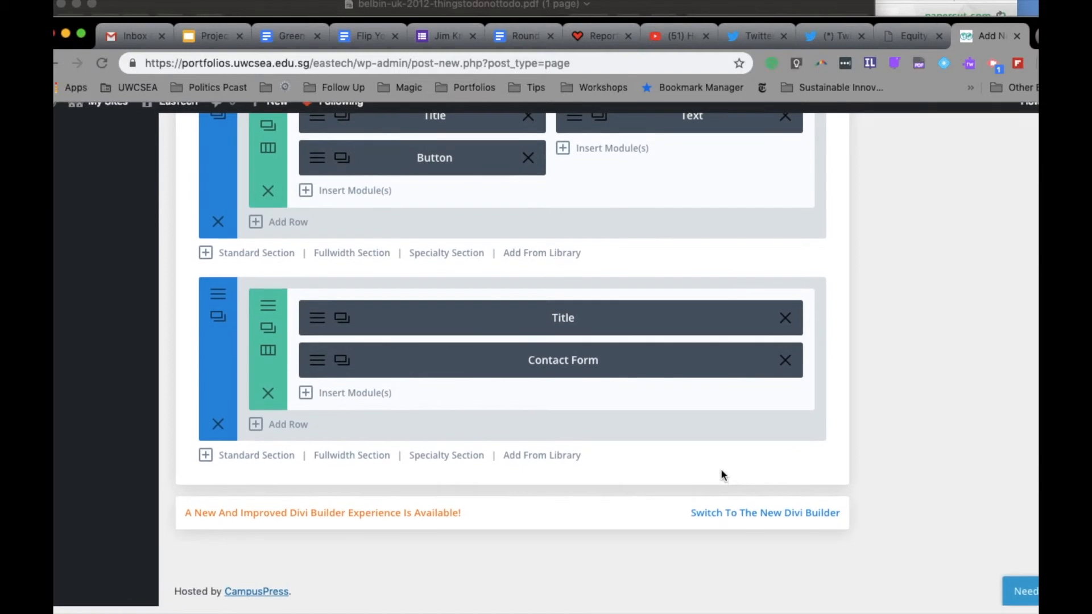
pyautogui.scroll(20, 721, 472)
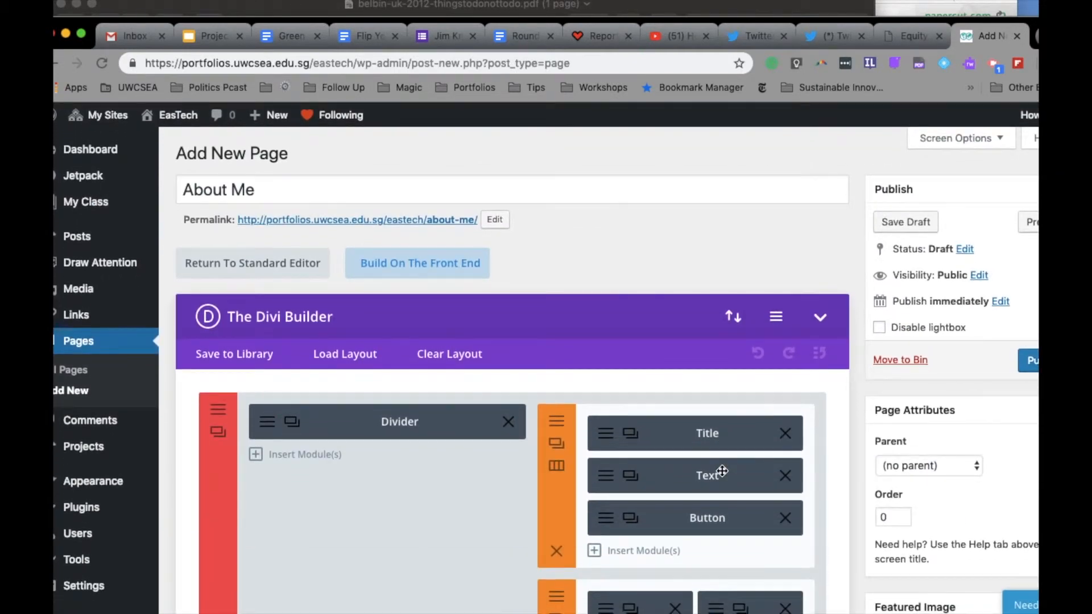
# Preview the About Me page and examine how the header area of the loaded layout looks
pyautogui.click(1028, 228)
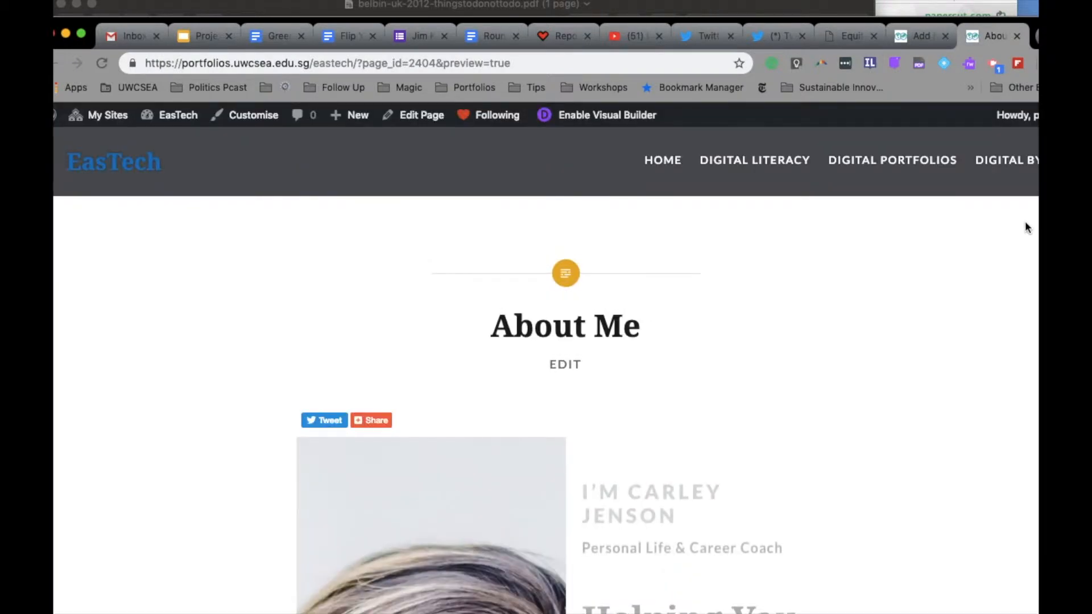
pyautogui.scroll(-6, 931, 318)
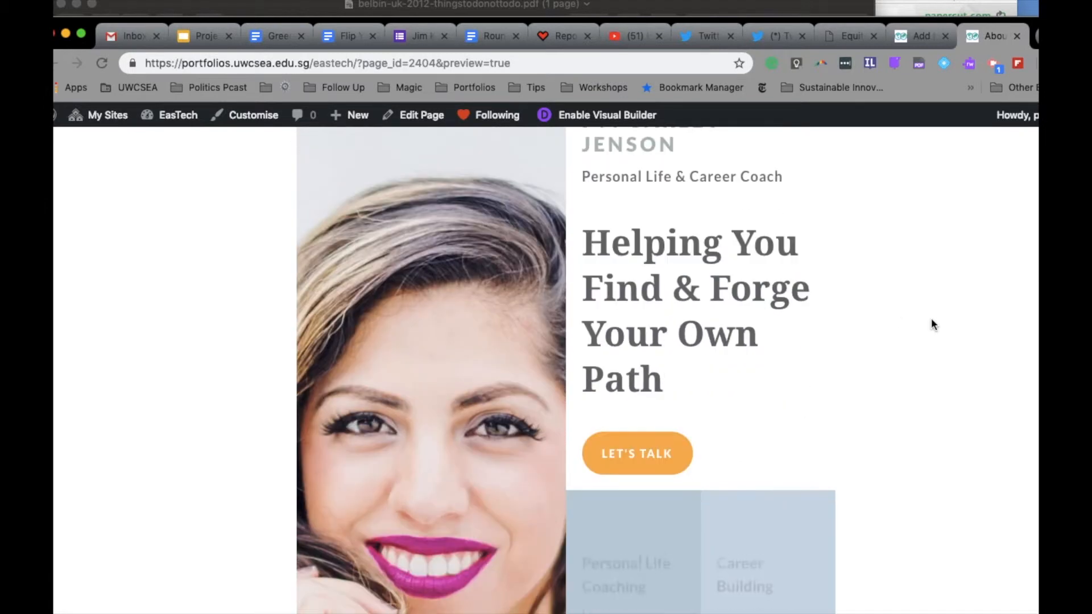
pyautogui.scroll(2, 499, 327)
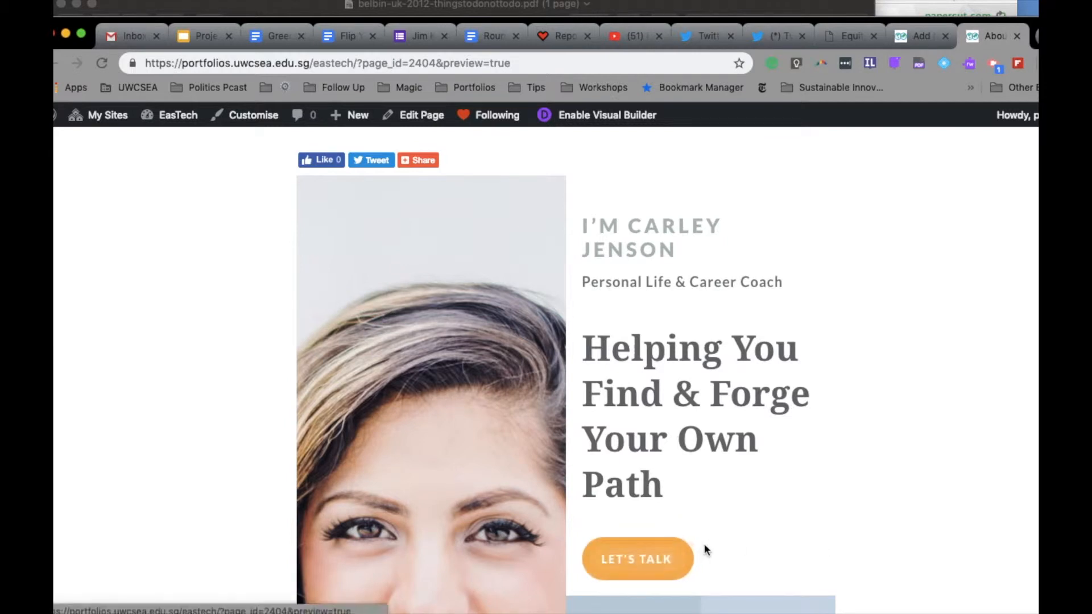
# Back in the page editor, delete the first section's Button and Text modules and its row of two Call To Action modules
pyautogui.click(908, 38)
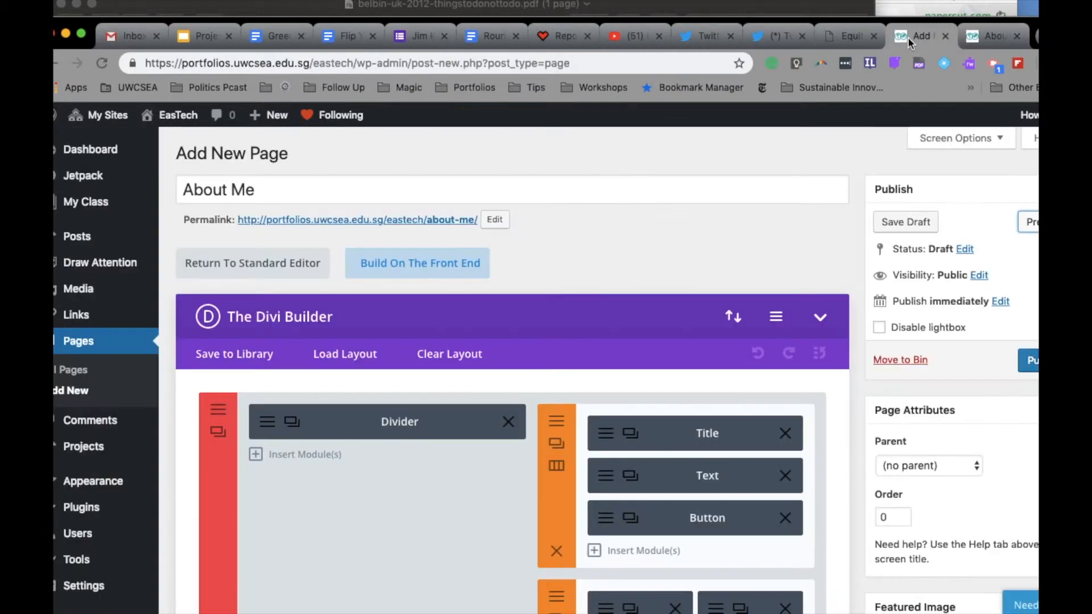
pyautogui.scroll(-3, 536, 421)
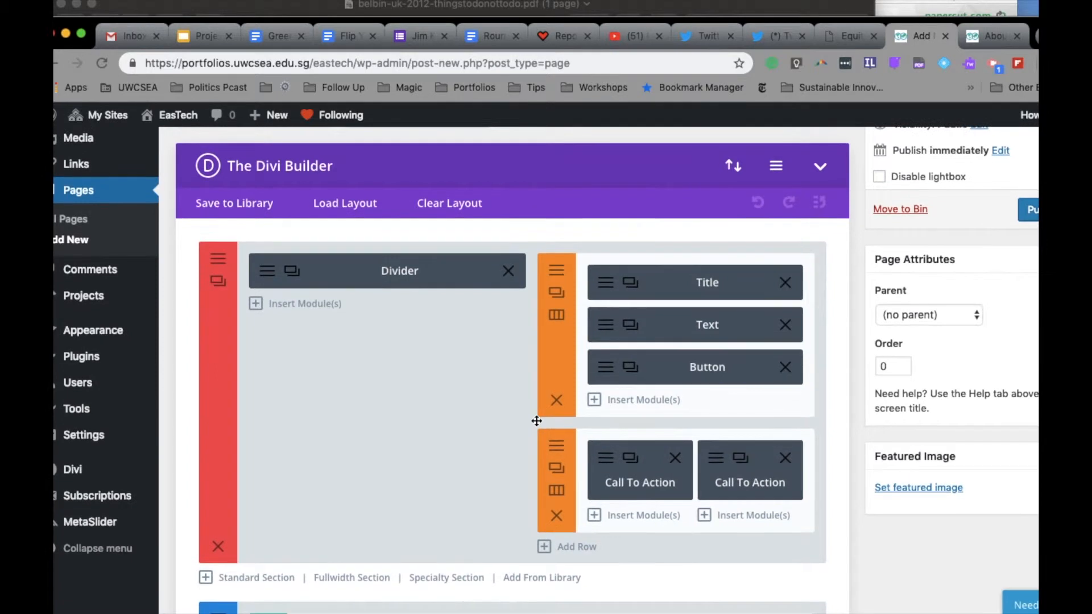
pyautogui.scroll(-1, 536, 420)
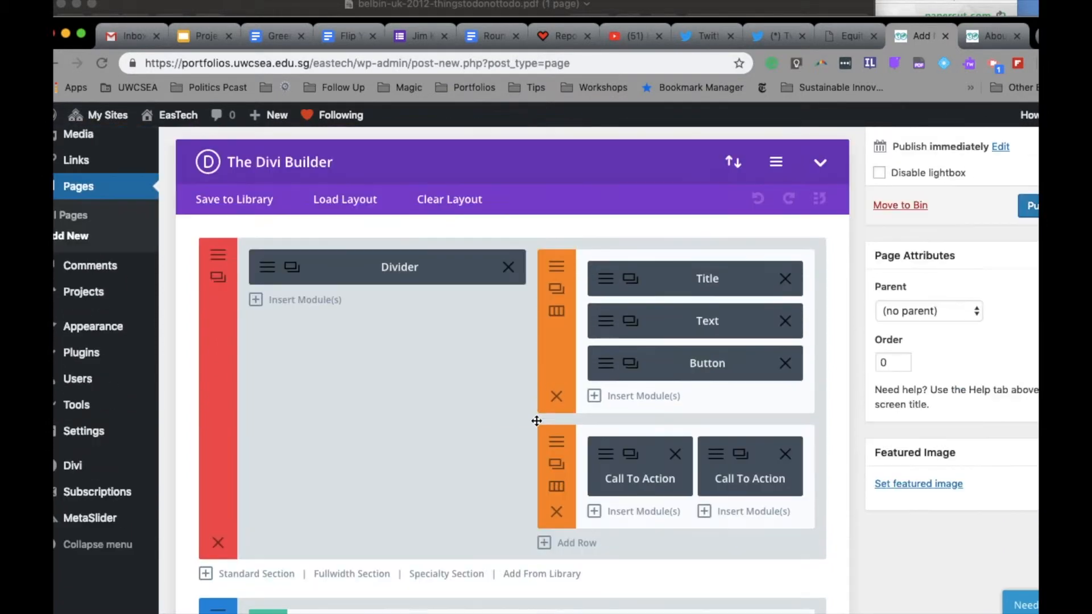
pyautogui.click(794, 369)
pyautogui.click(785, 321)
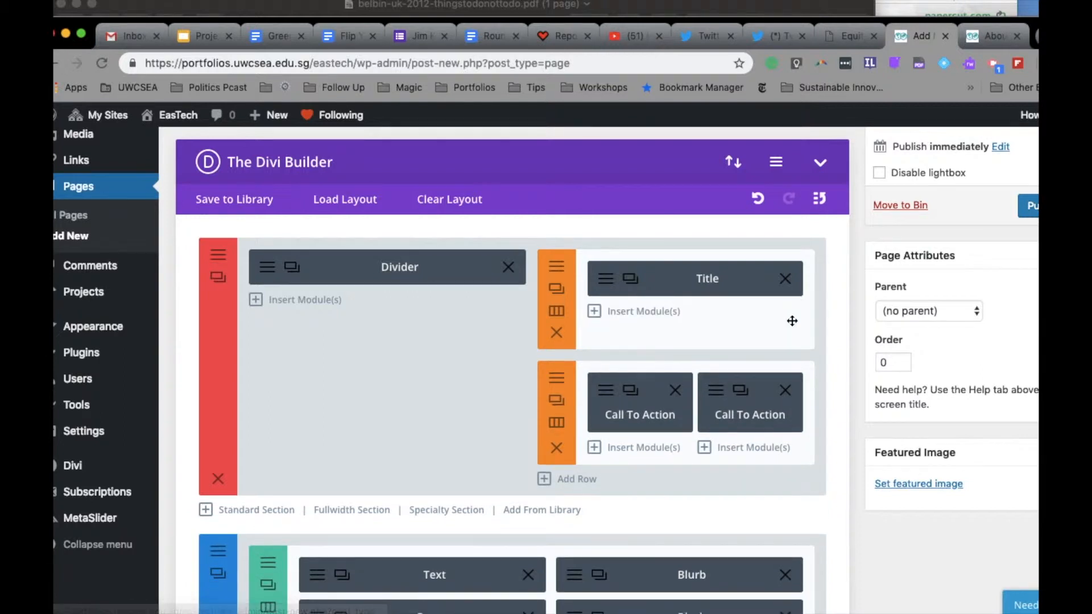
pyautogui.click(556, 452)
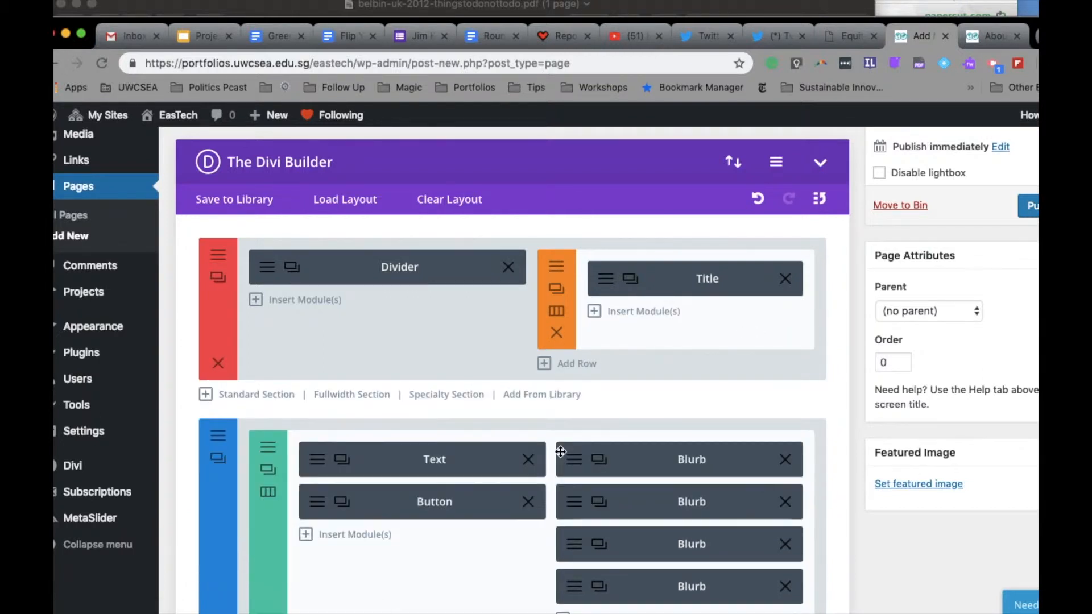
# Delete the section holding Text, Button and four stacked Blurbs, and the section with four columns of Blurb and Button modules
pyautogui.scroll(-5, 560, 455)
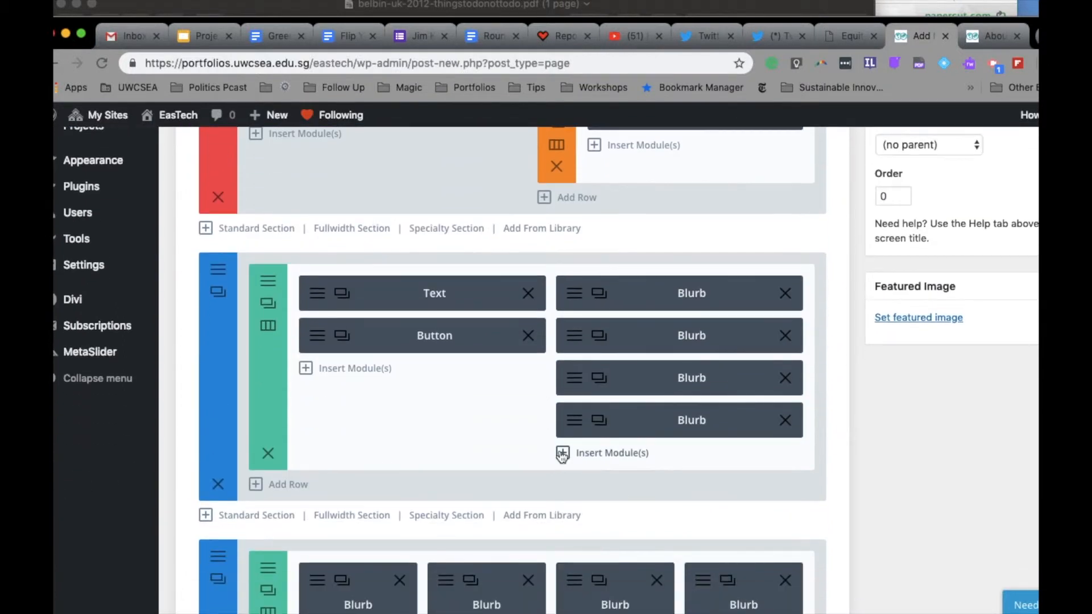
pyautogui.click(222, 491)
pyautogui.scroll(-2, 221, 490)
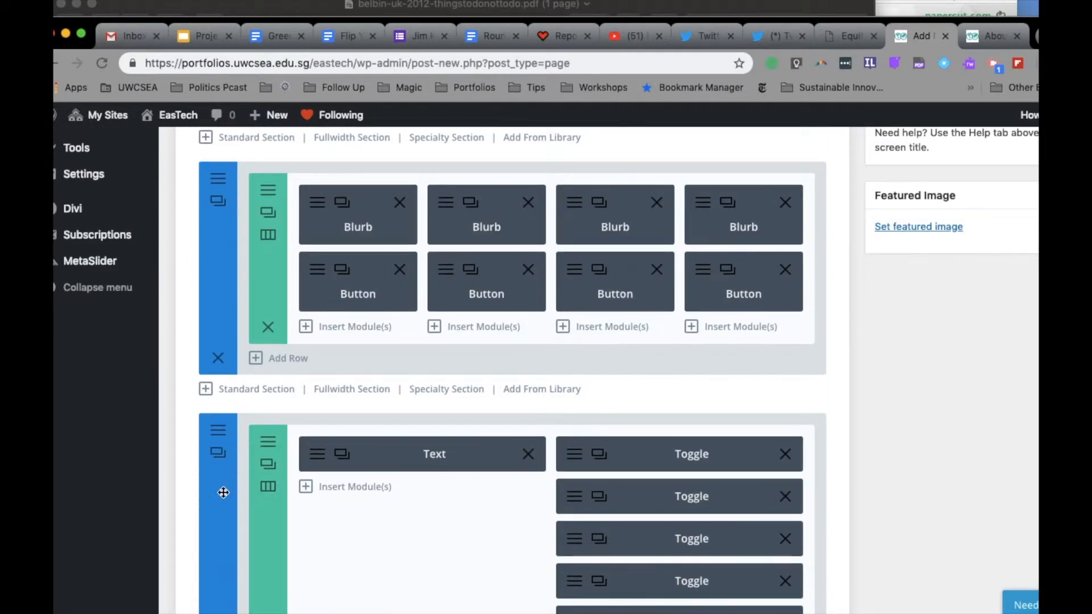
pyautogui.click(218, 358)
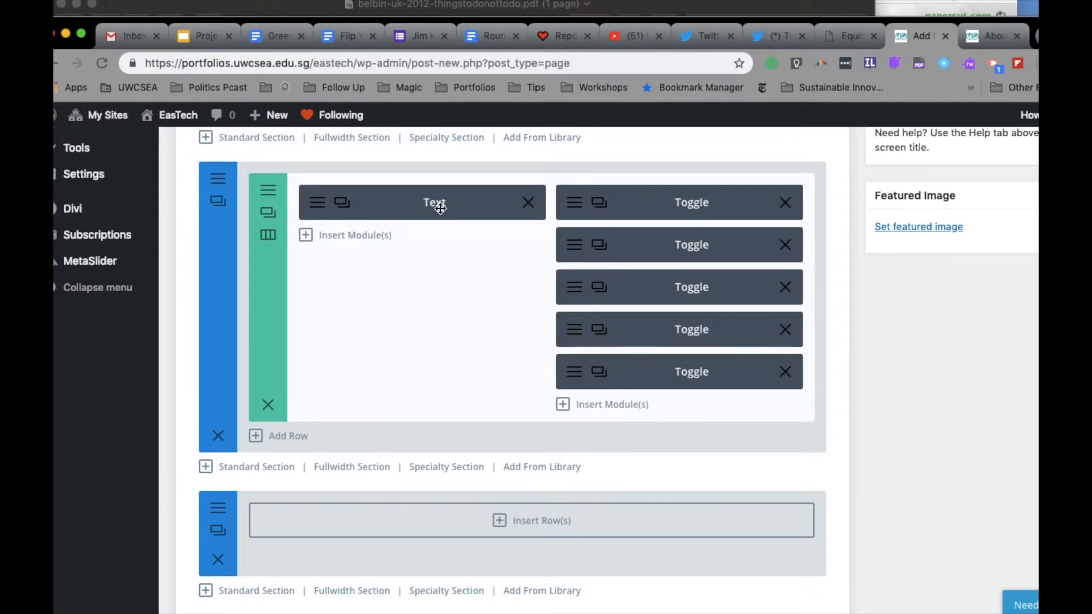
pyautogui.scroll(-3, 440, 209)
pyautogui.scroll(3, 440, 209)
pyautogui.scroll(-5, 440, 208)
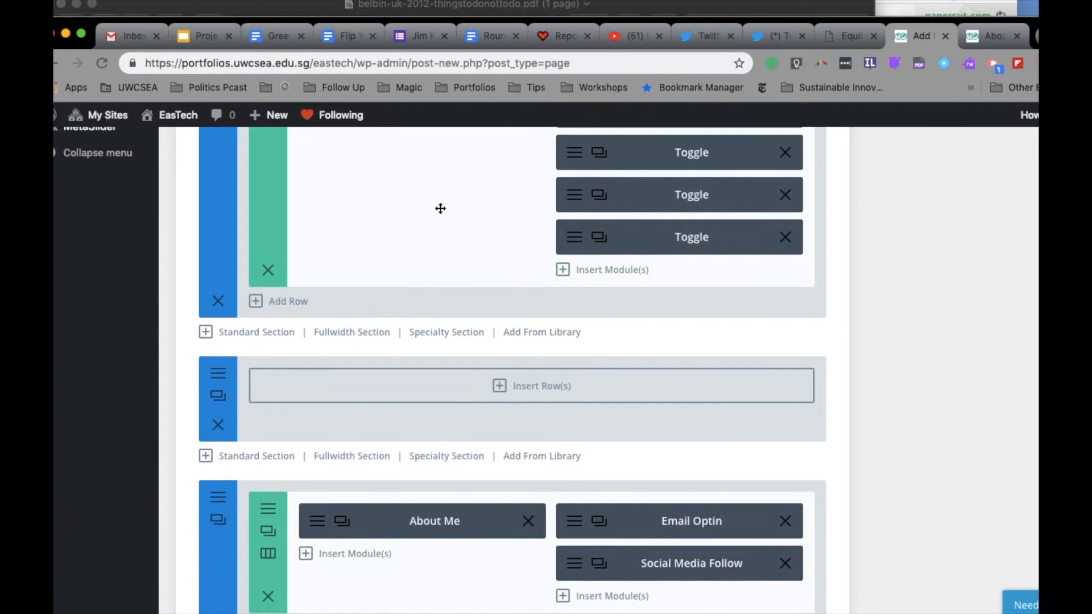
# Add an Audio module below the Title module in the first section, titled "Team Roles" with the artist's name filled in, and save it
pyautogui.scroll(3, 440, 208)
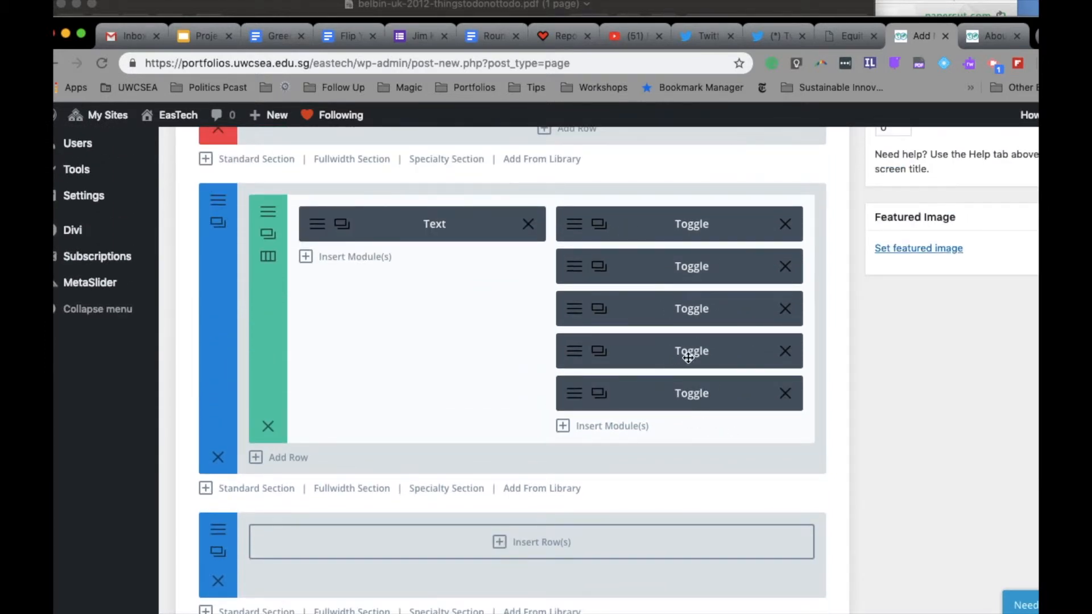
pyautogui.scroll(5, 689, 357)
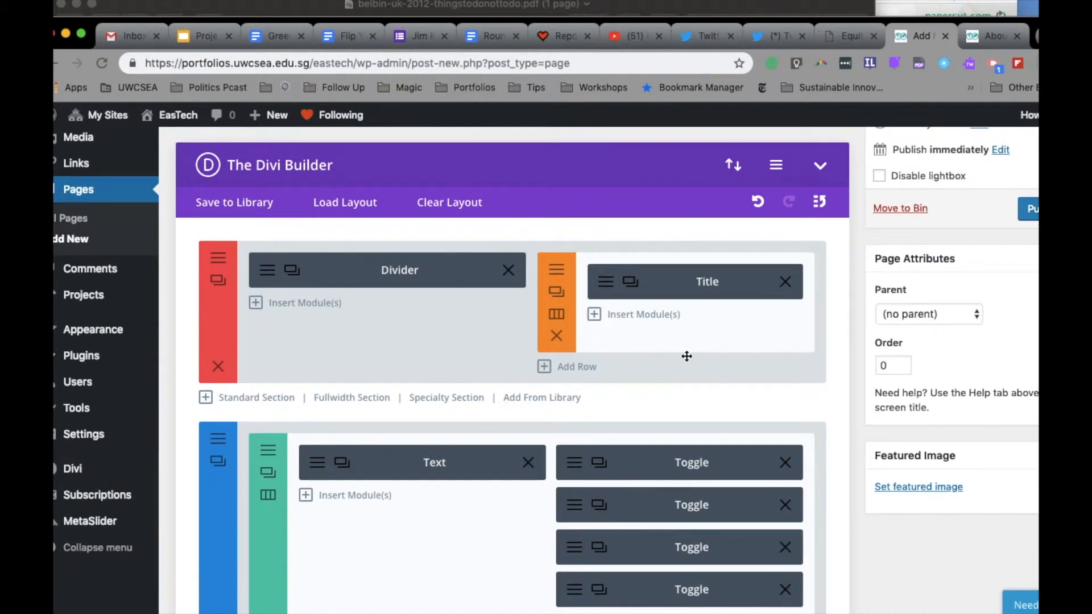
pyautogui.click(633, 315)
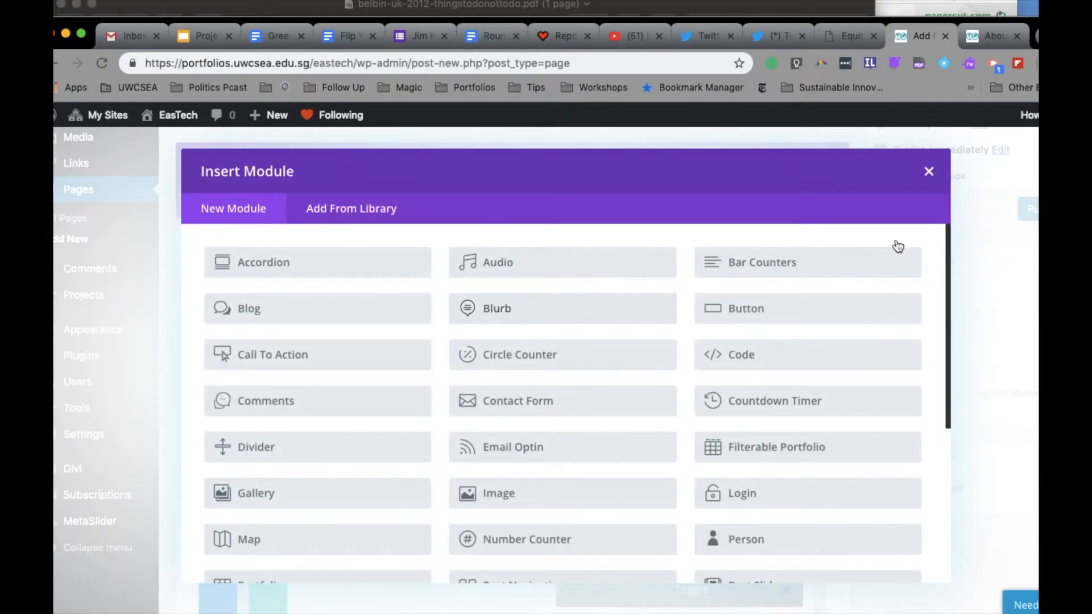
pyautogui.click(929, 171)
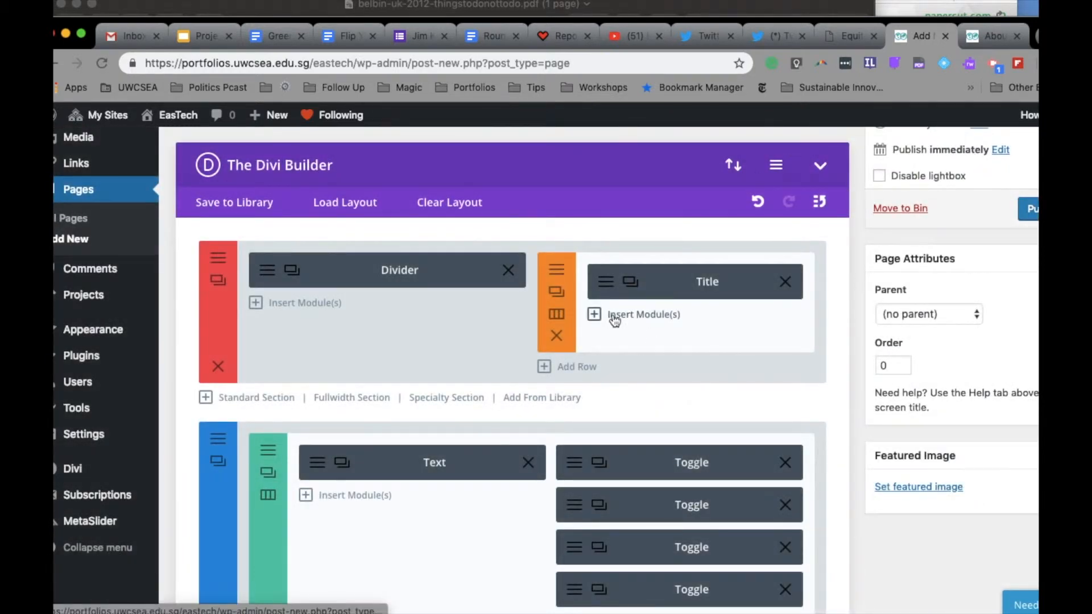
pyautogui.click(616, 316)
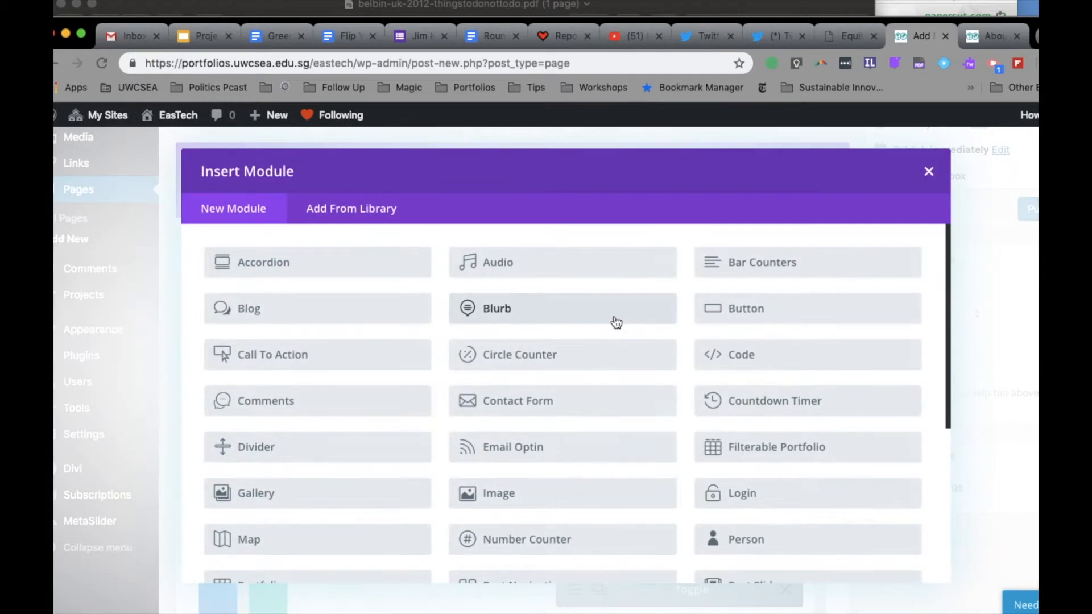
pyautogui.click(508, 269)
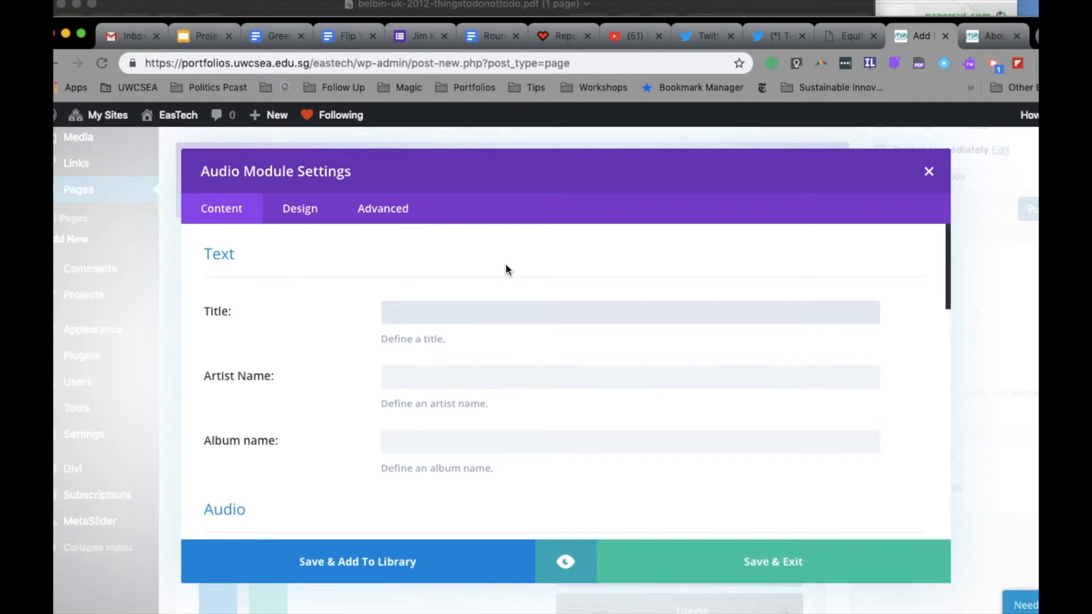
pyautogui.write('Team Roles')
pyautogui.press('Tab')
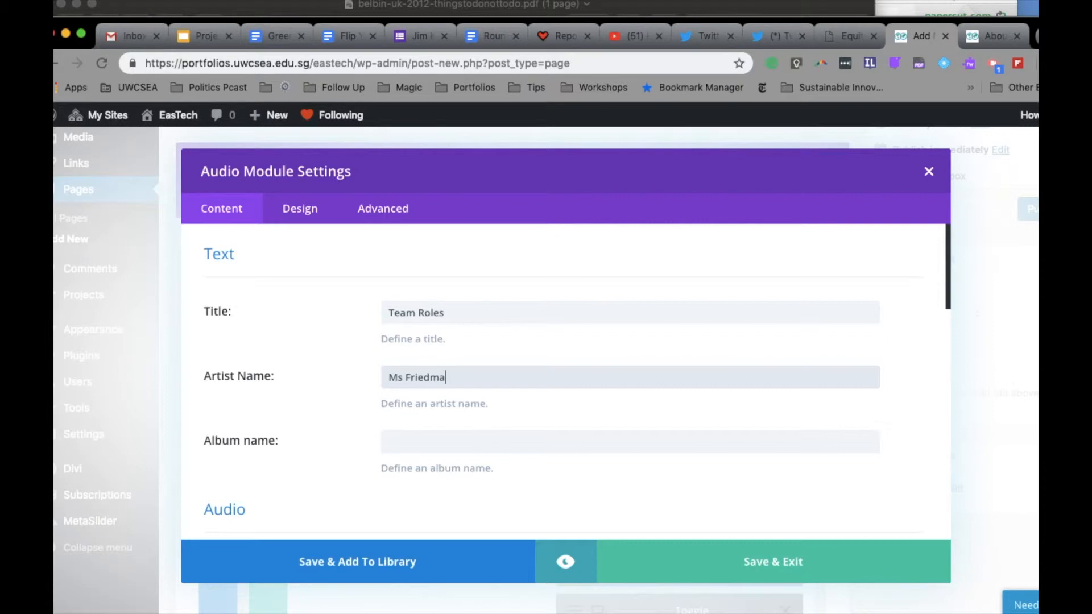
pyautogui.scroll(-5, 507, 271)
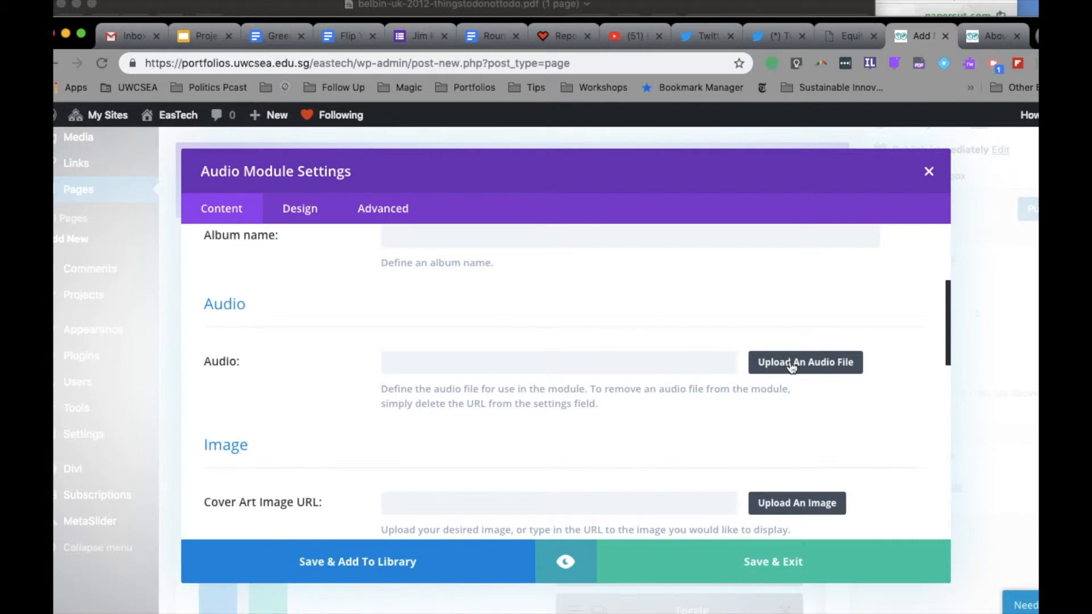
pyautogui.scroll(-2, 791, 365)
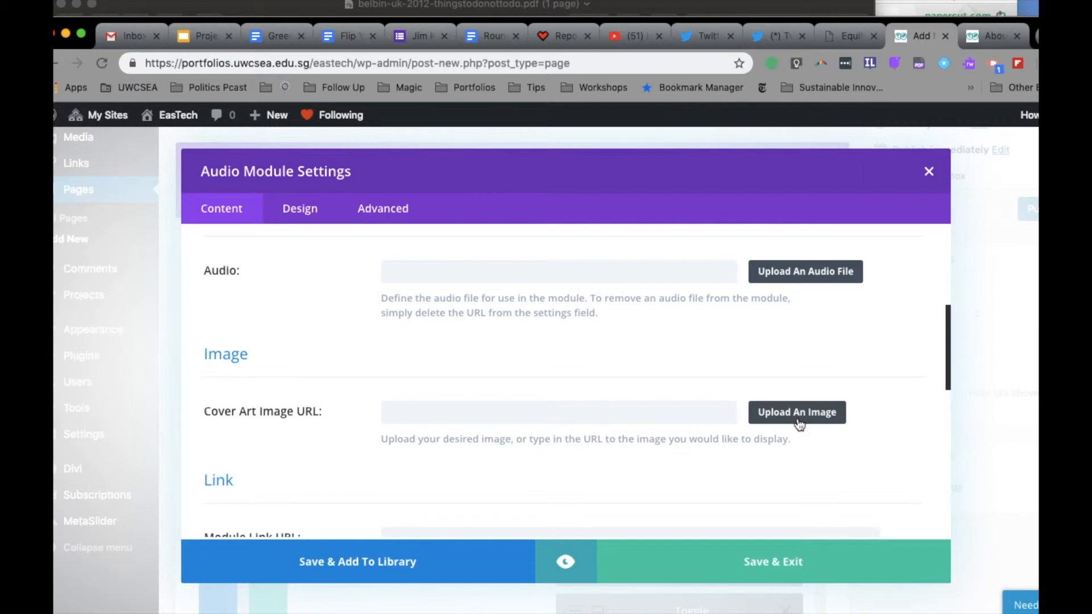
pyautogui.click(785, 553)
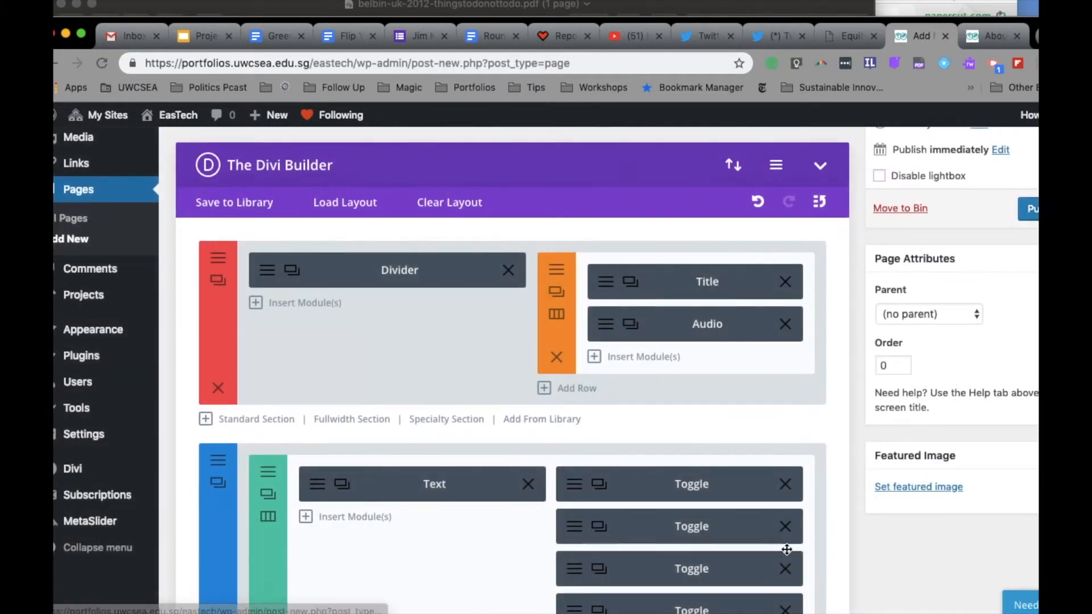
# Replace the Title module's text with the heading "Your Name" and the line "Nationality/Mentor Group", and save it
pyautogui.click(604, 286)
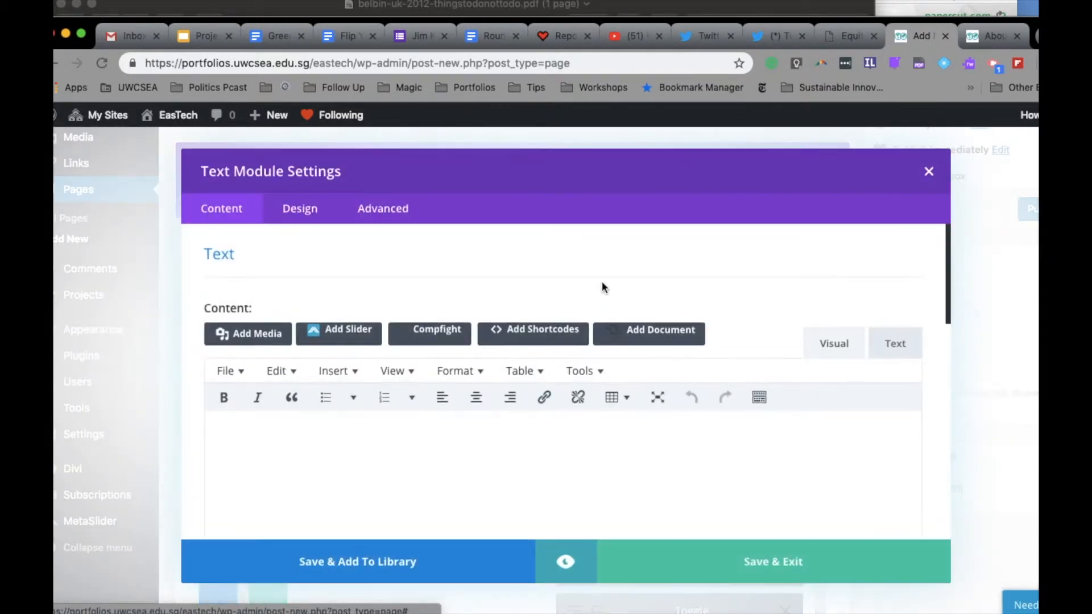
pyautogui.click(426, 492)
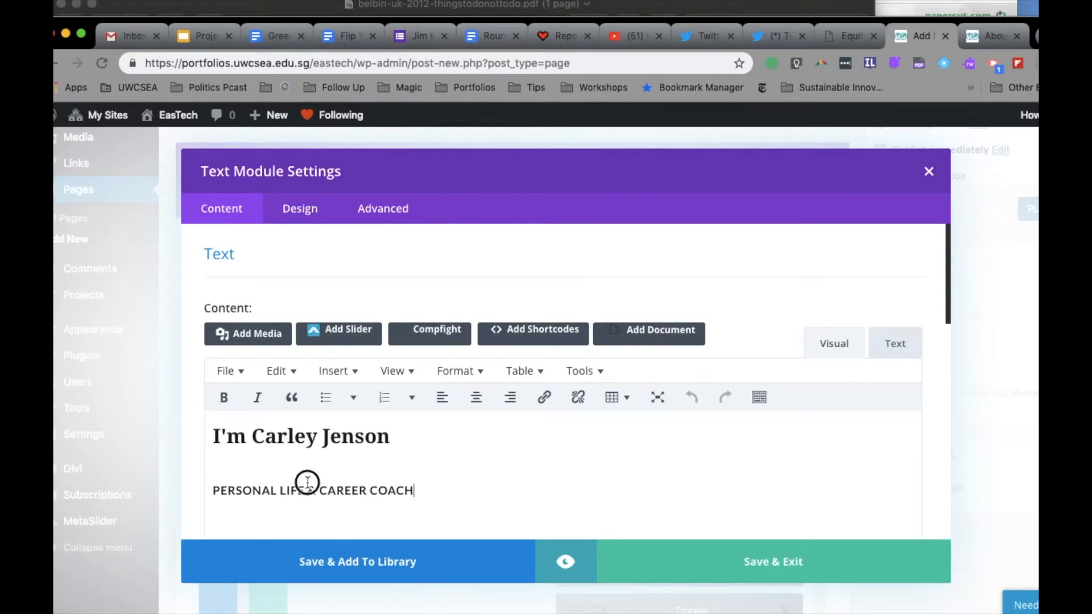
pyautogui.moveTo(307, 482); pyautogui.dragTo(216, 488)
pyautogui.press('BackSpace')
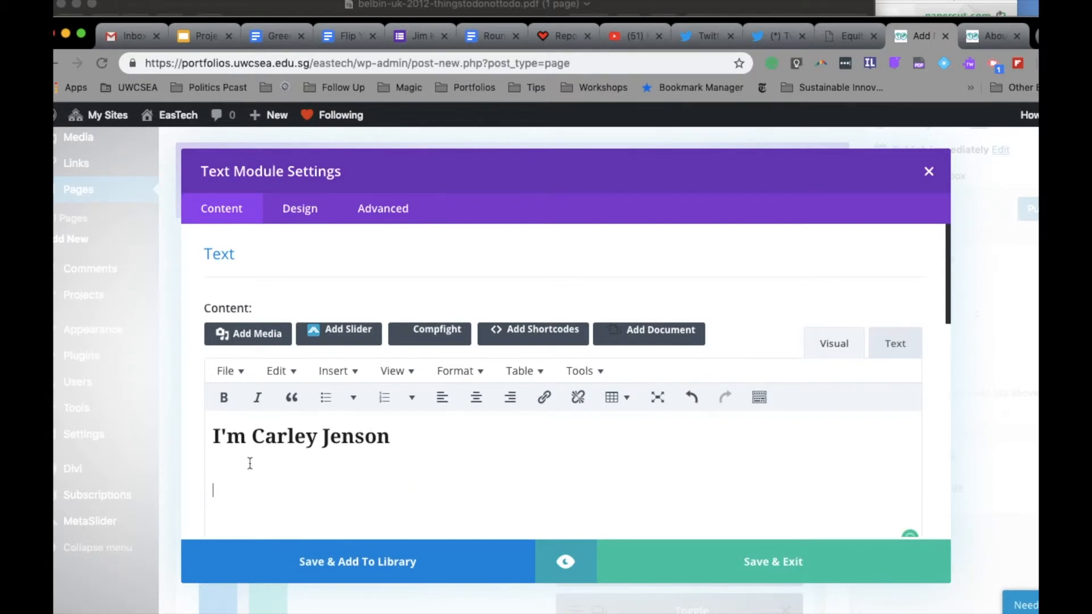
pyautogui.tripleClick(242, 436)
pyautogui.write('Your Name')
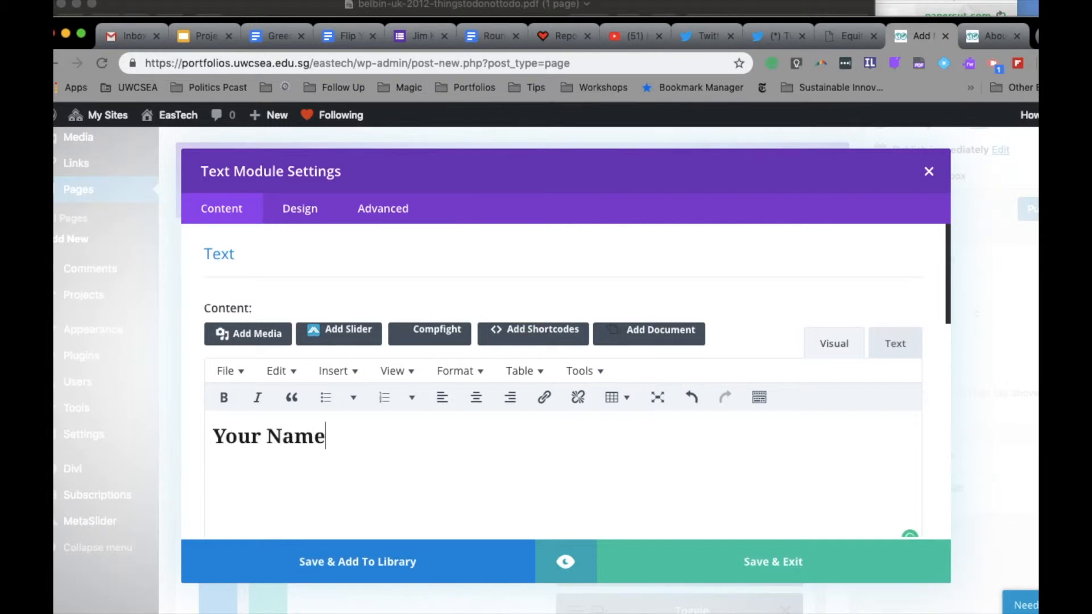
pyautogui.press('Return')
pyautogui.write('Nationality/Mentor')
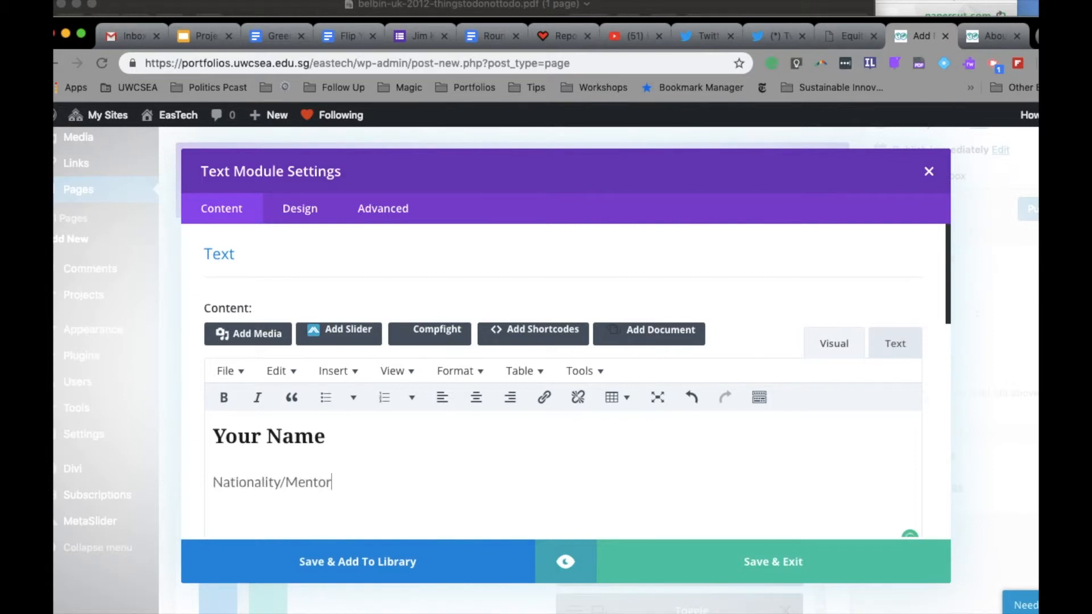
pyautogui.write(' Group')
pyautogui.click(749, 572)
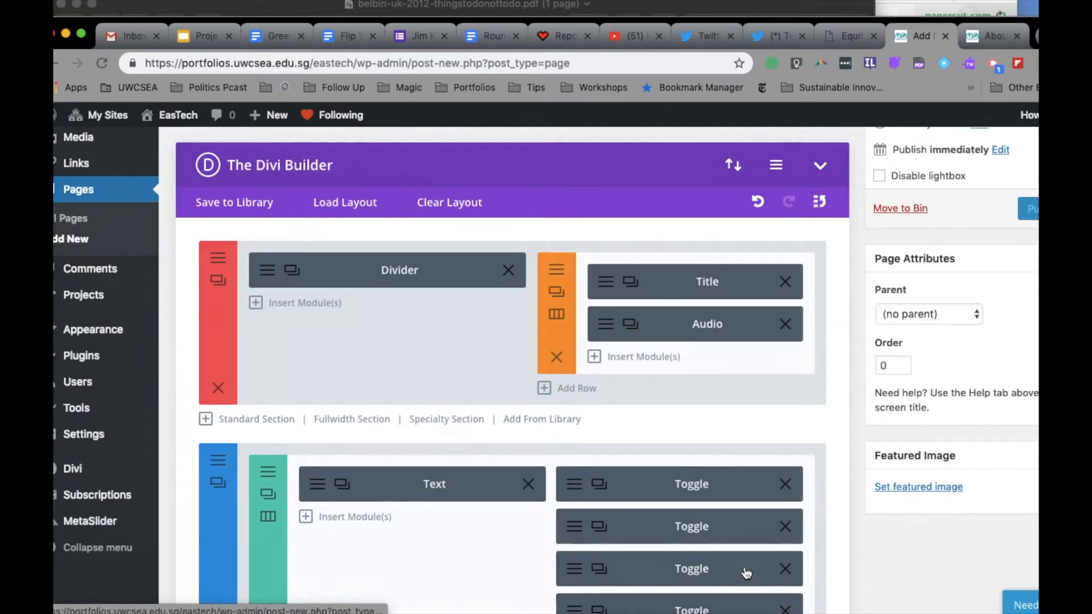
# Check the header in the page preview and examine the first section's background image settings
pyautogui.click(982, 35)
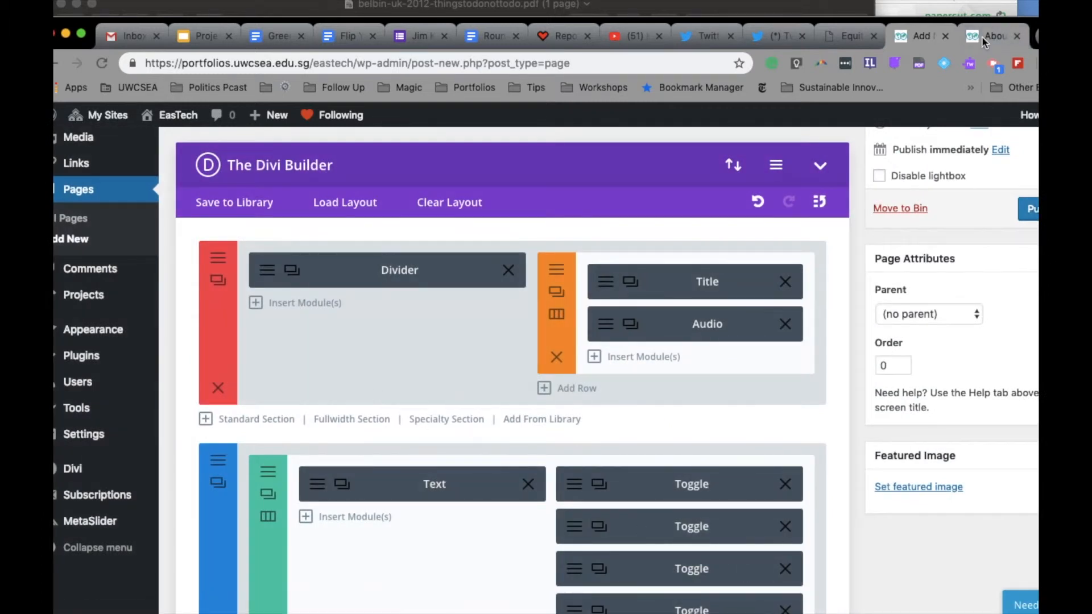
pyautogui.click(913, 36)
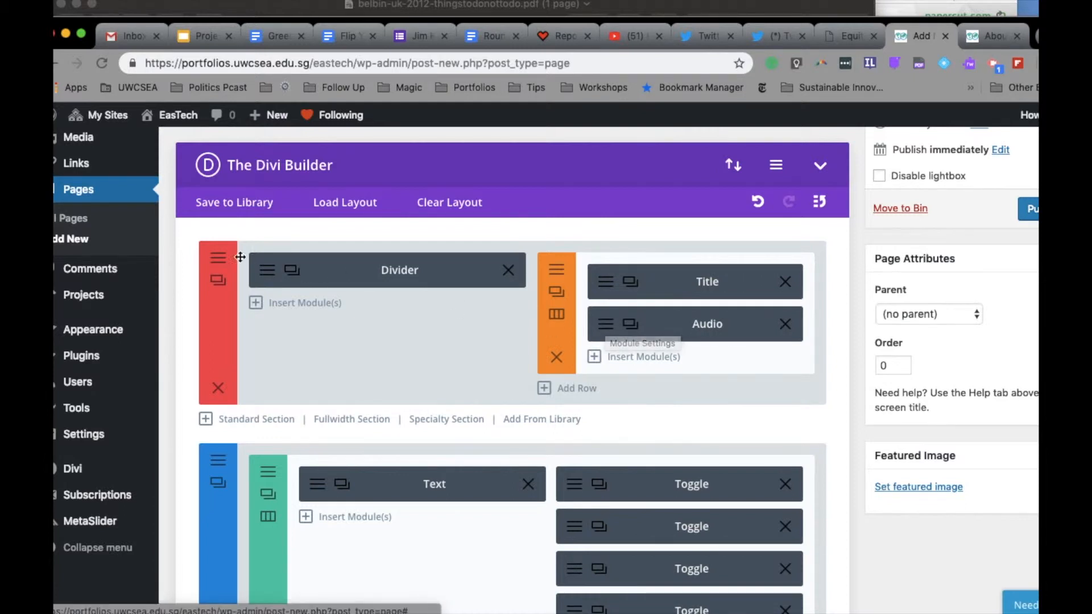
pyautogui.click(219, 257)
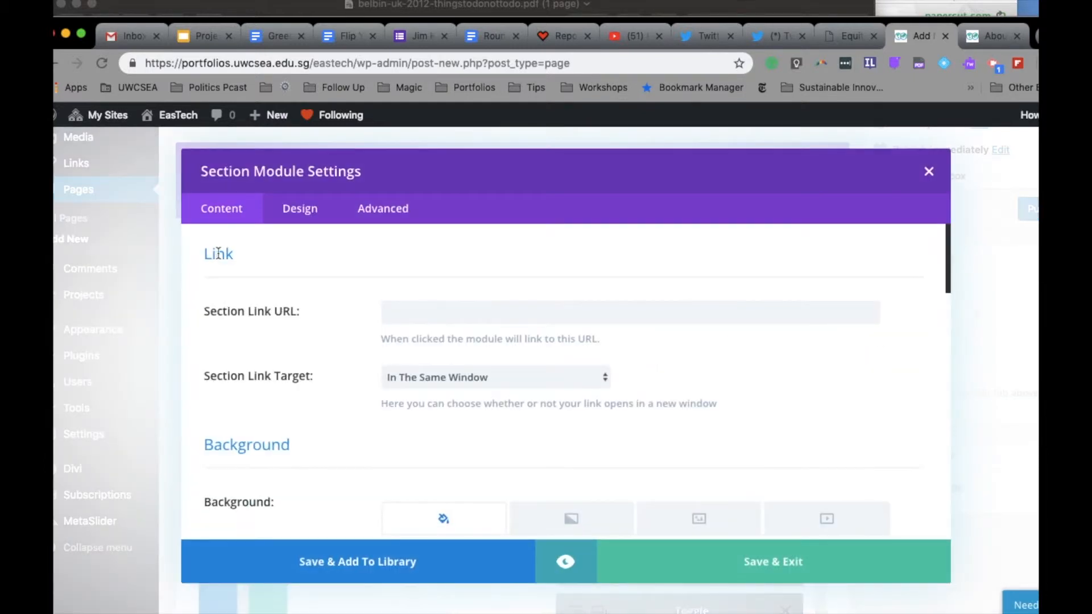
pyautogui.scroll(-10, 288, 358)
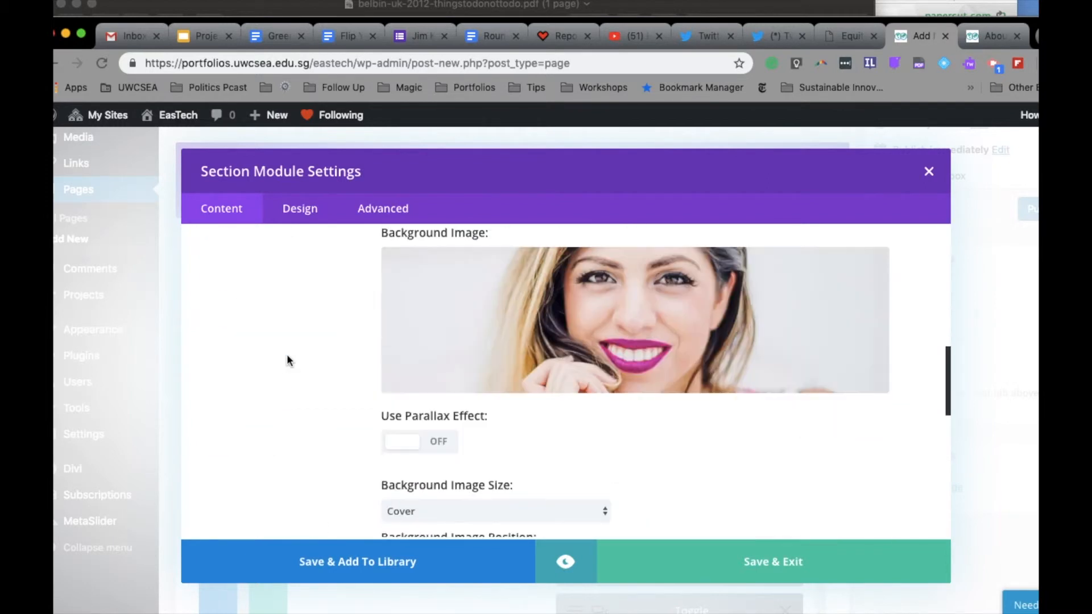
pyautogui.scroll(1, 287, 361)
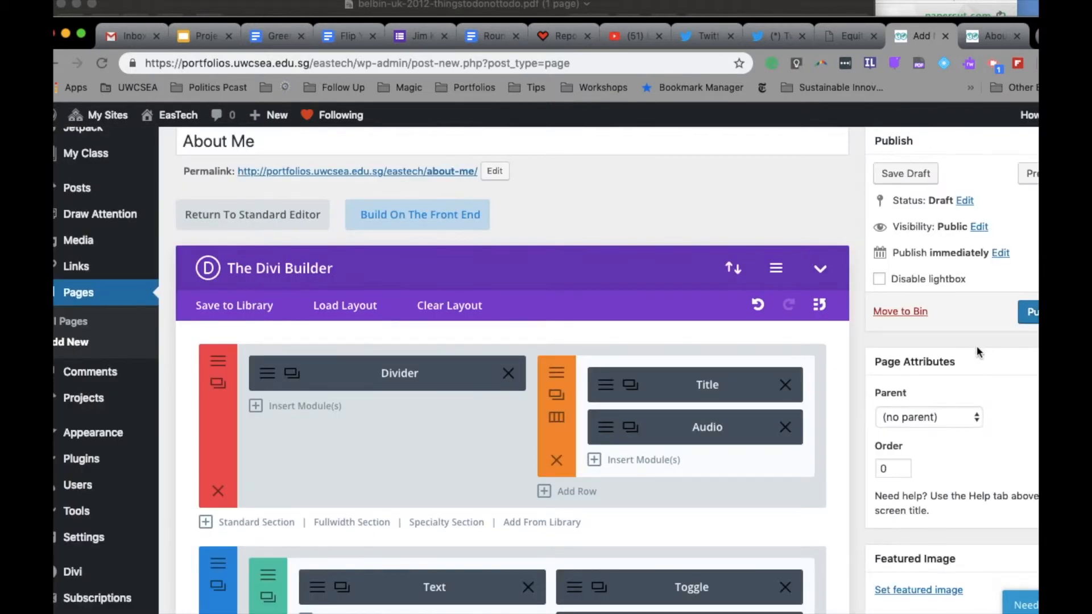
# Move the current page to the Bin and start a new page titled "About Me" with the Divi Builder
pyautogui.click(915, 313)
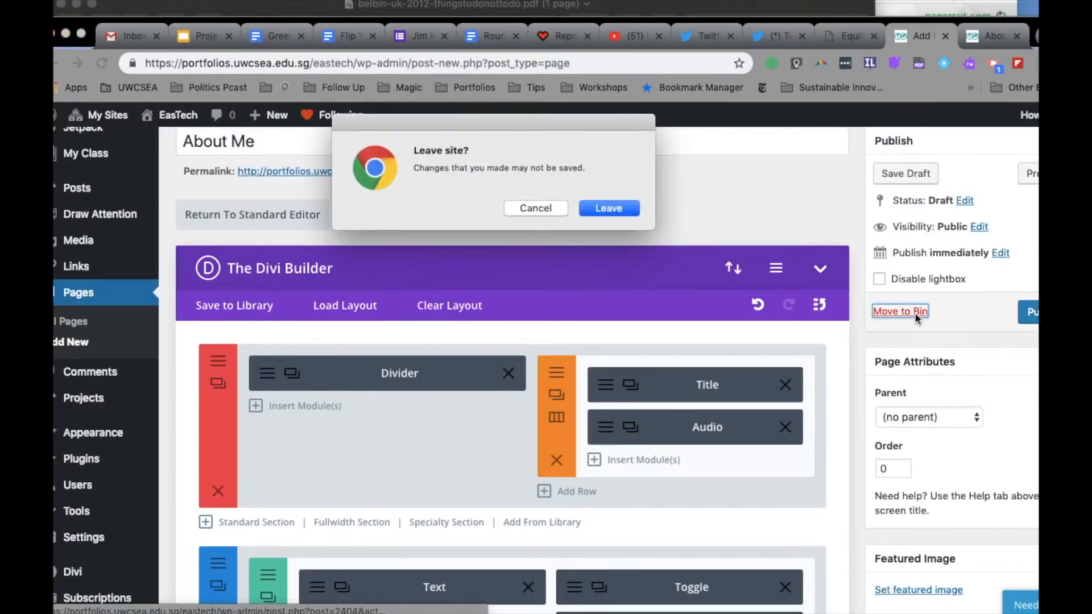
pyautogui.click(612, 209)
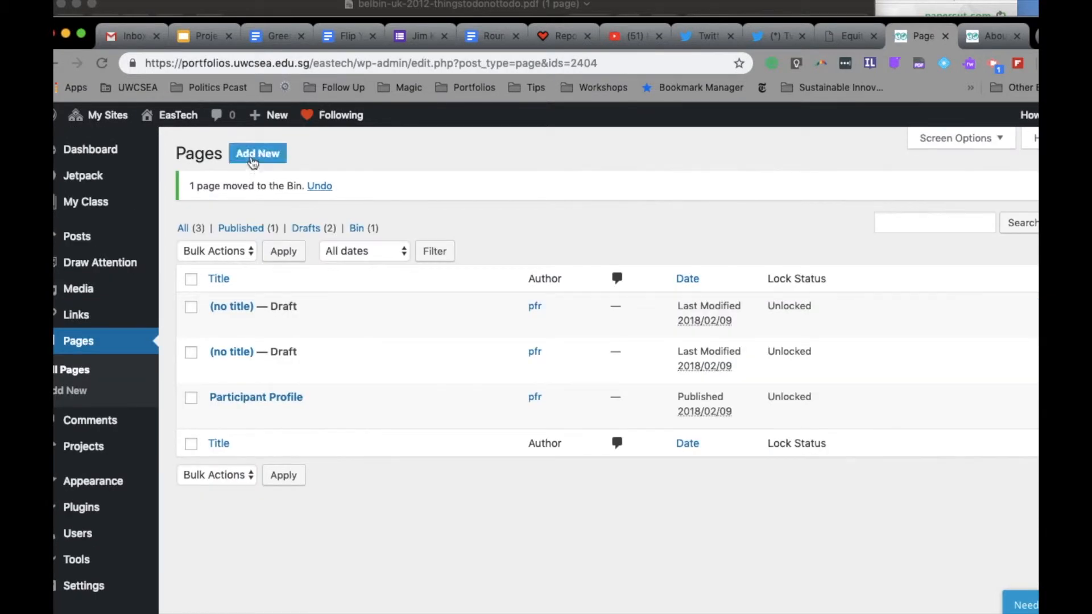
pyautogui.moveTo(270, 124)
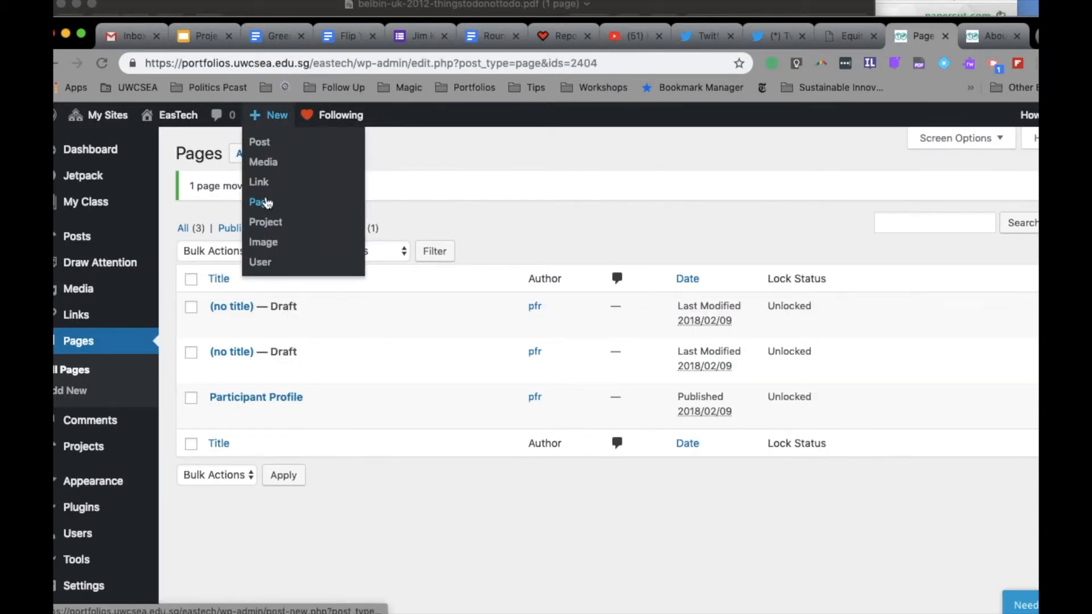
pyautogui.click(250, 161)
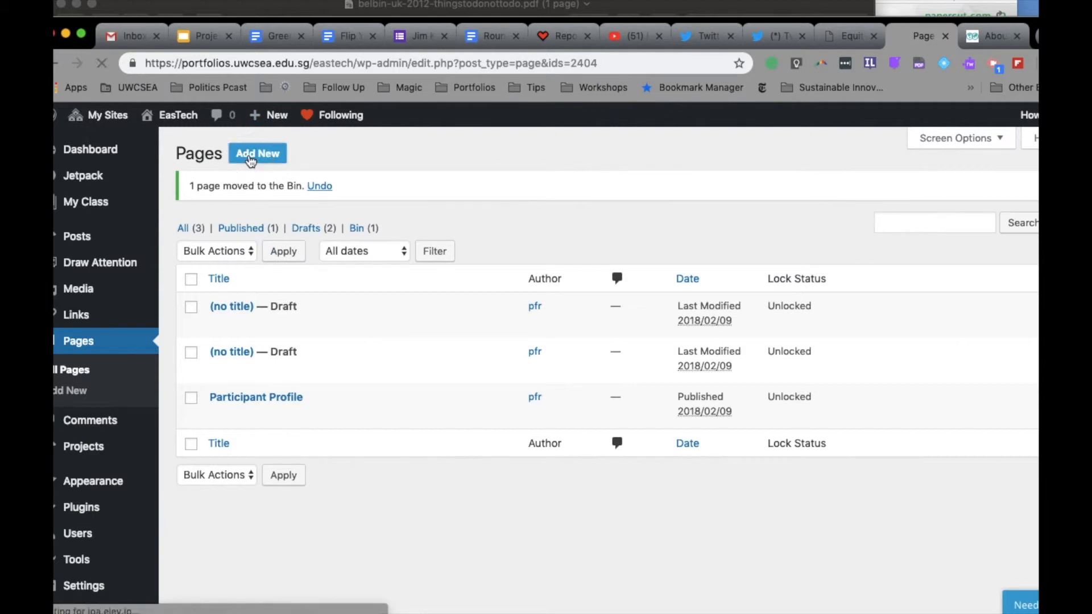
pyautogui.write('About Me')
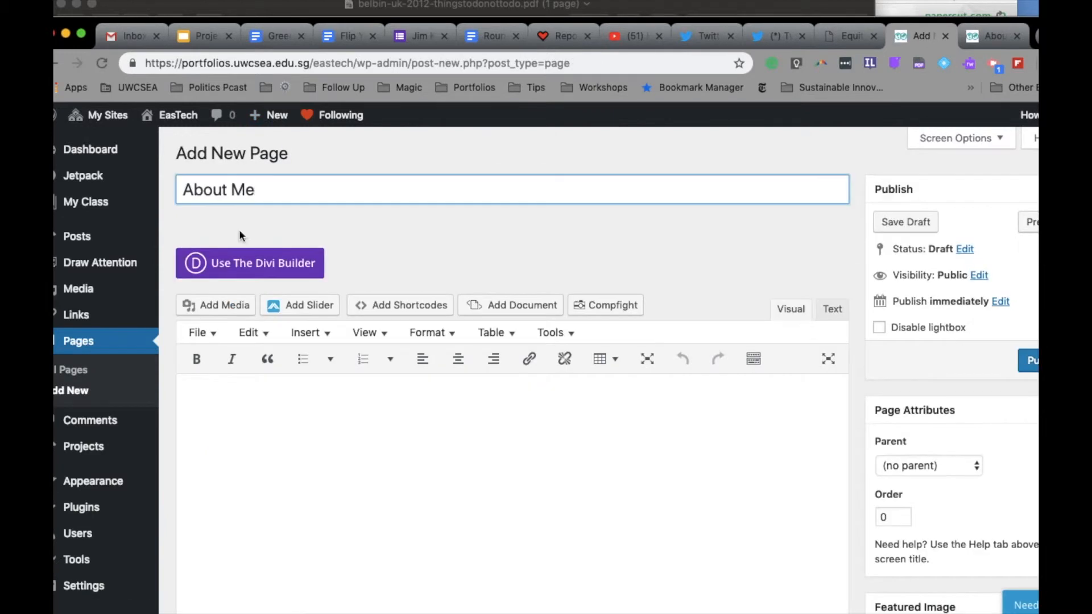
pyautogui.click(232, 263)
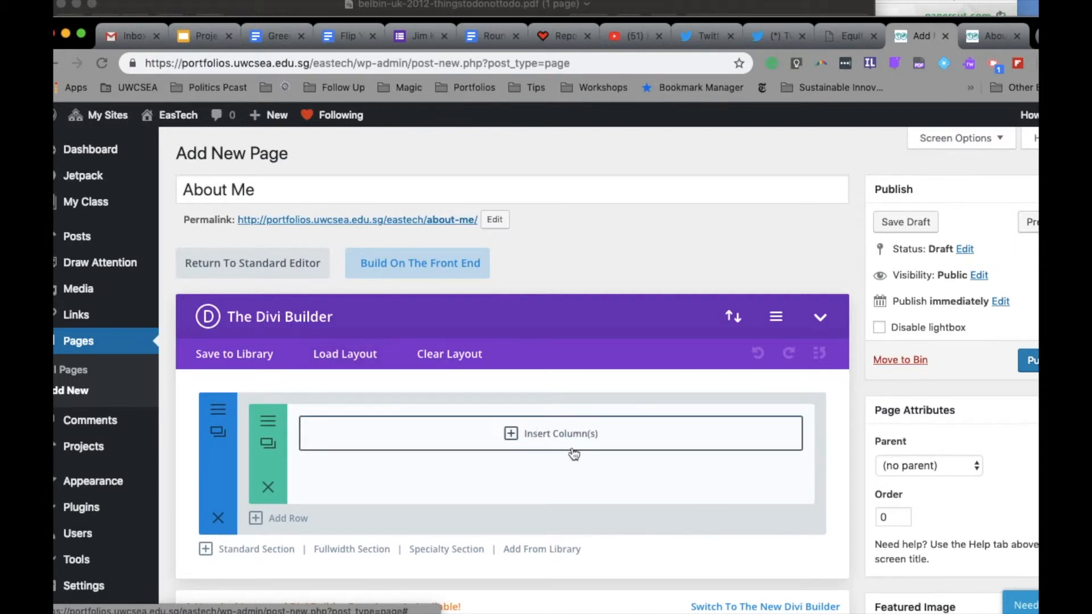
# Insert a single full-width column in the empty row and add an Audio module titled "Team Roles" to it
pyautogui.click(551, 446)
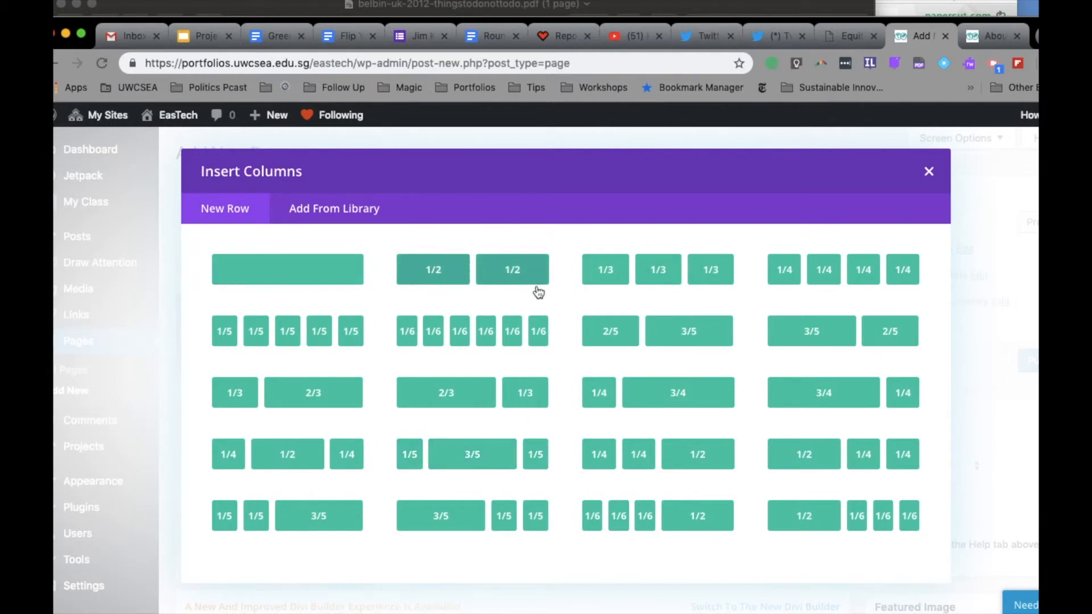
pyautogui.click(287, 267)
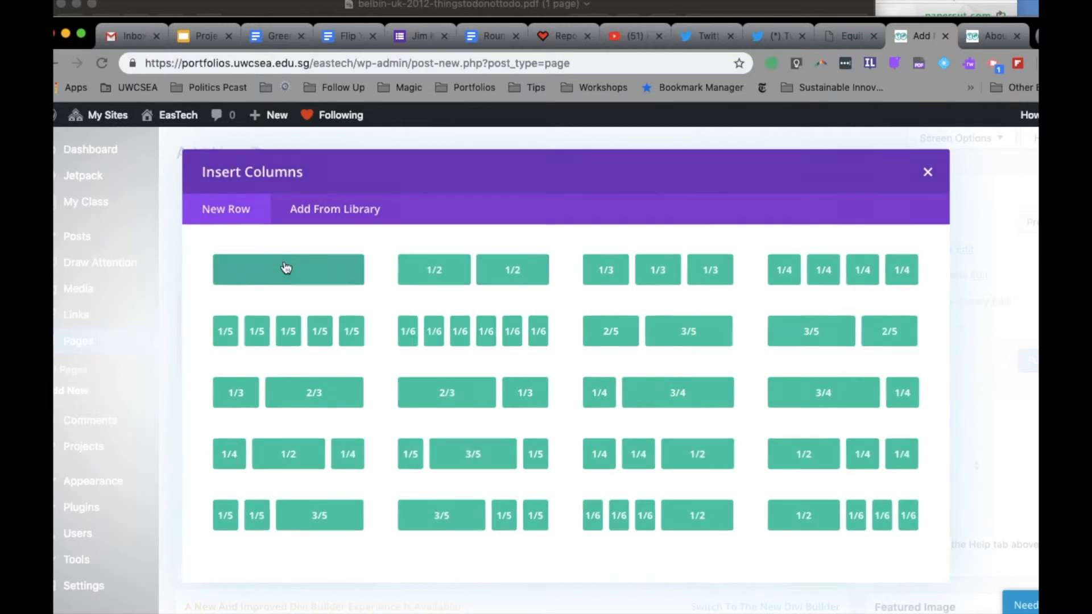
pyautogui.click(586, 433)
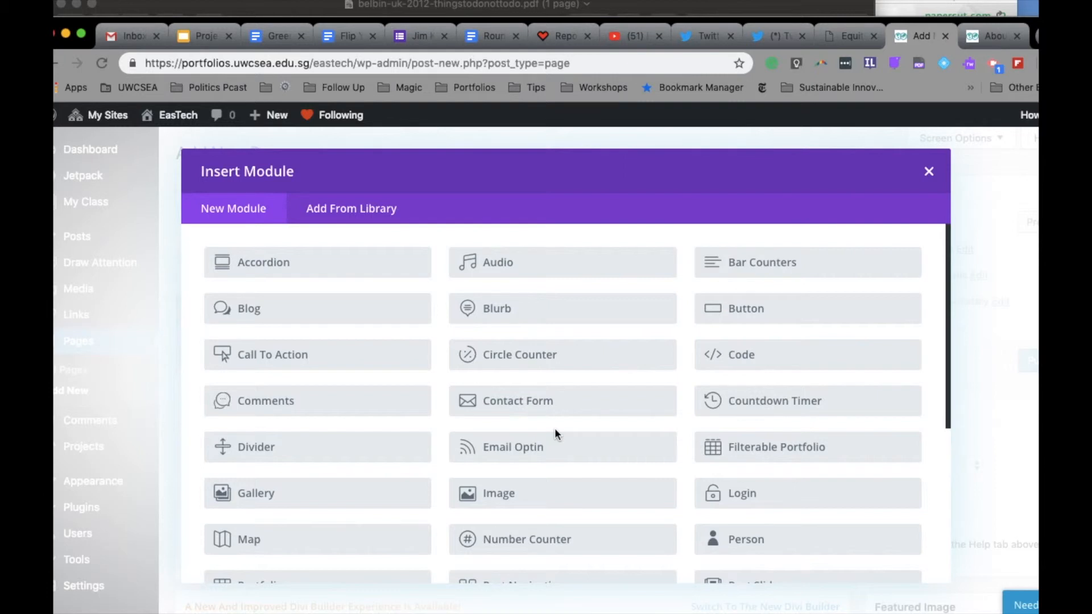
pyautogui.click(497, 262)
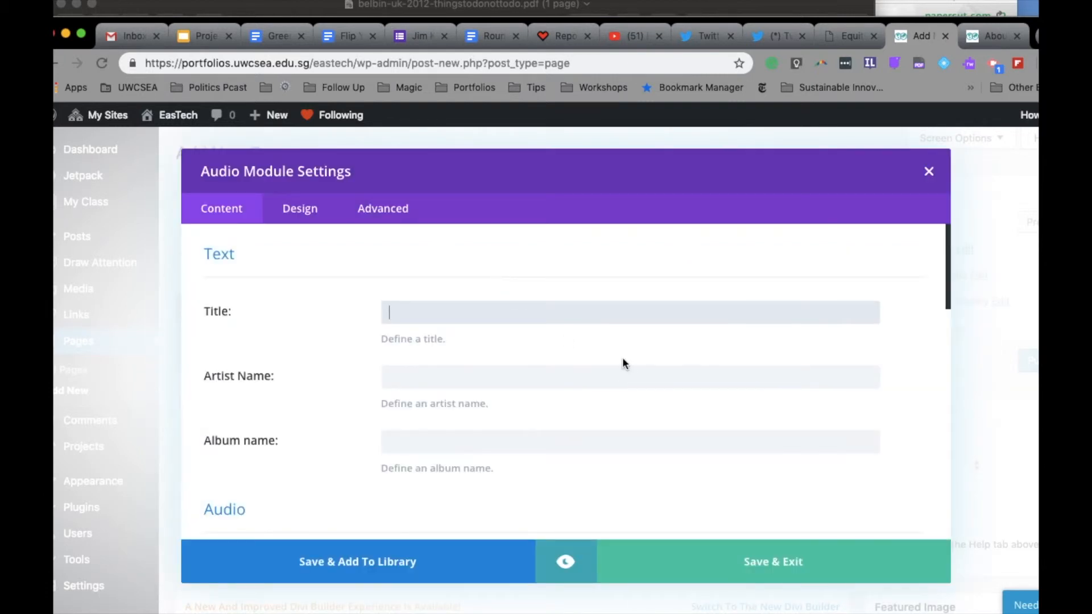
pyautogui.write('Team Roles')
pyautogui.click(727, 565)
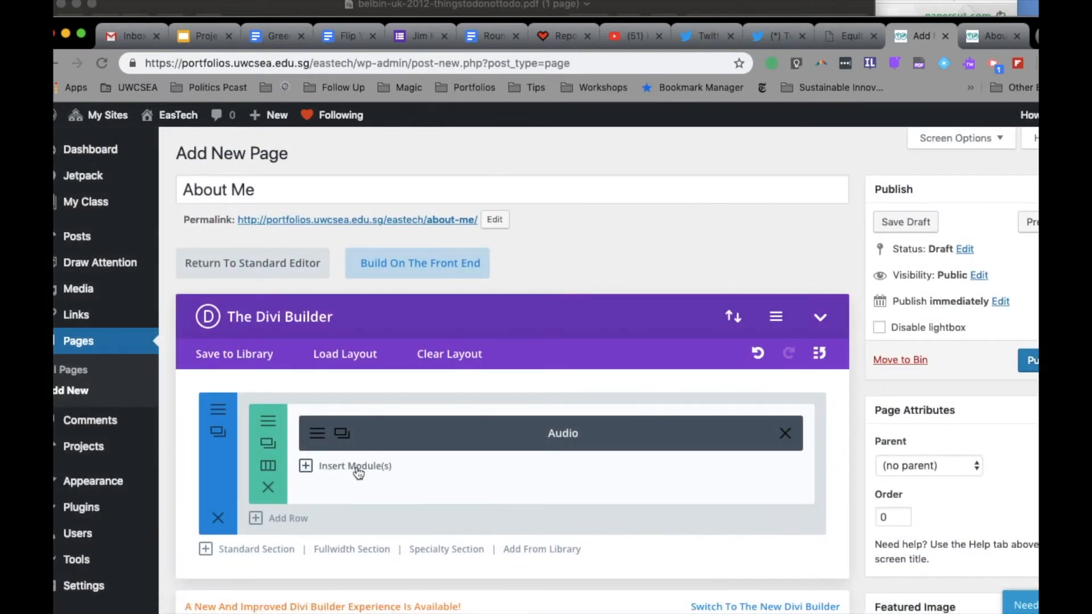
# Add a Toggle module below the Audio module and title it "Services I'm Involved In"
pyautogui.click(356, 466)
pyautogui.scroll(-3, 356, 466)
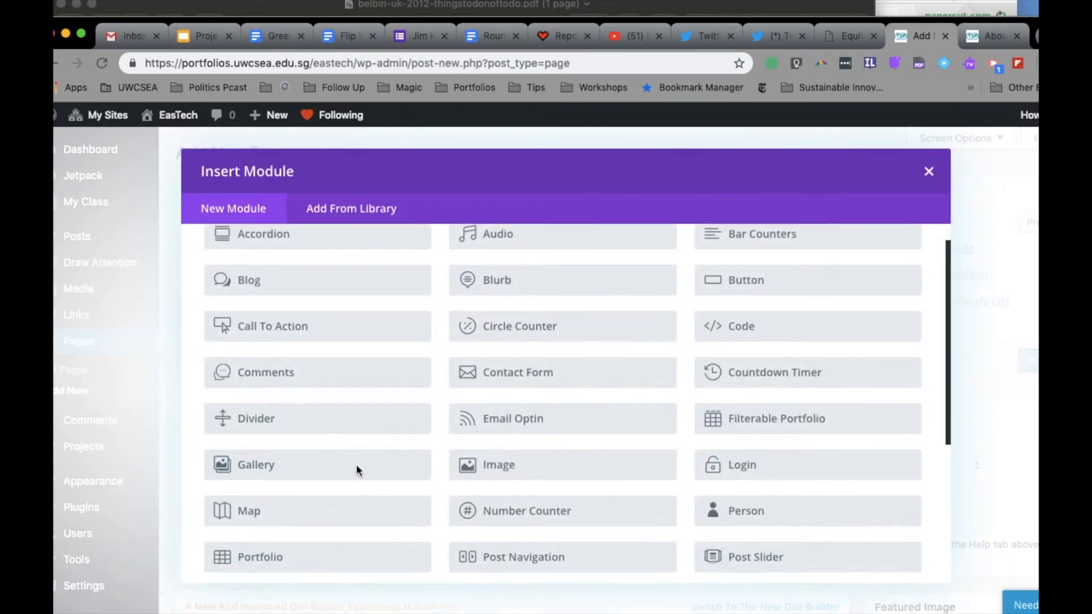
pyautogui.scroll(-4, 529, 476)
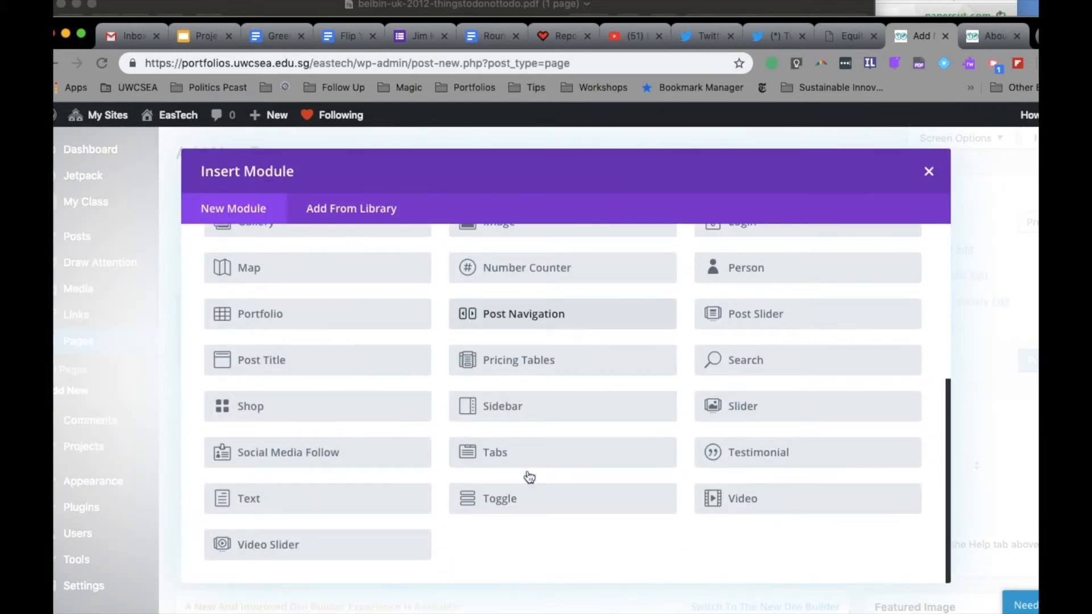
pyautogui.click(504, 499)
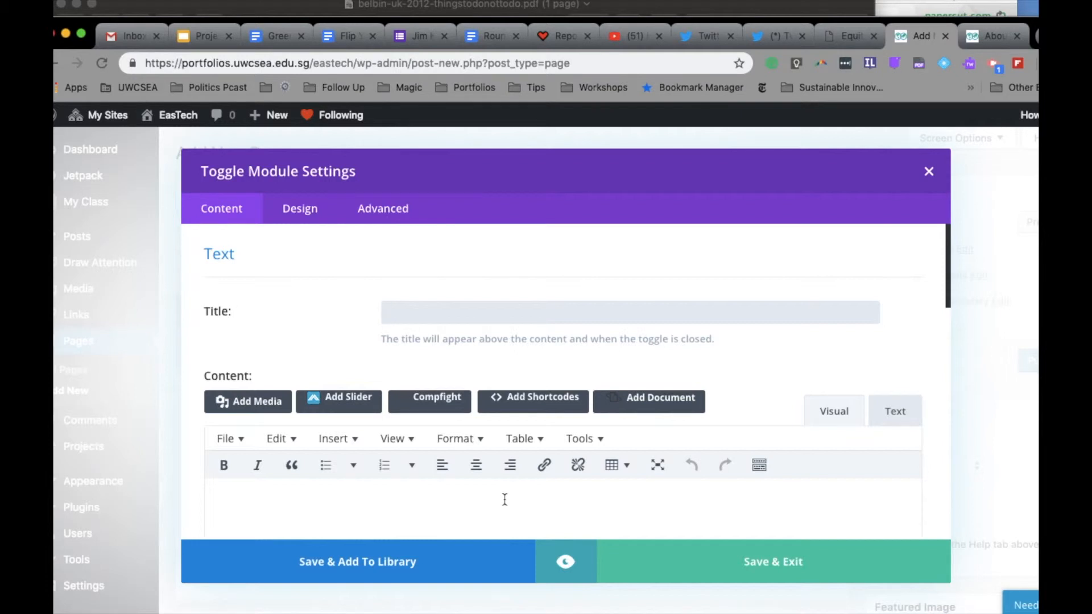
pyautogui.click(432, 312)
pyautogui.write("Services I'm Involved In")
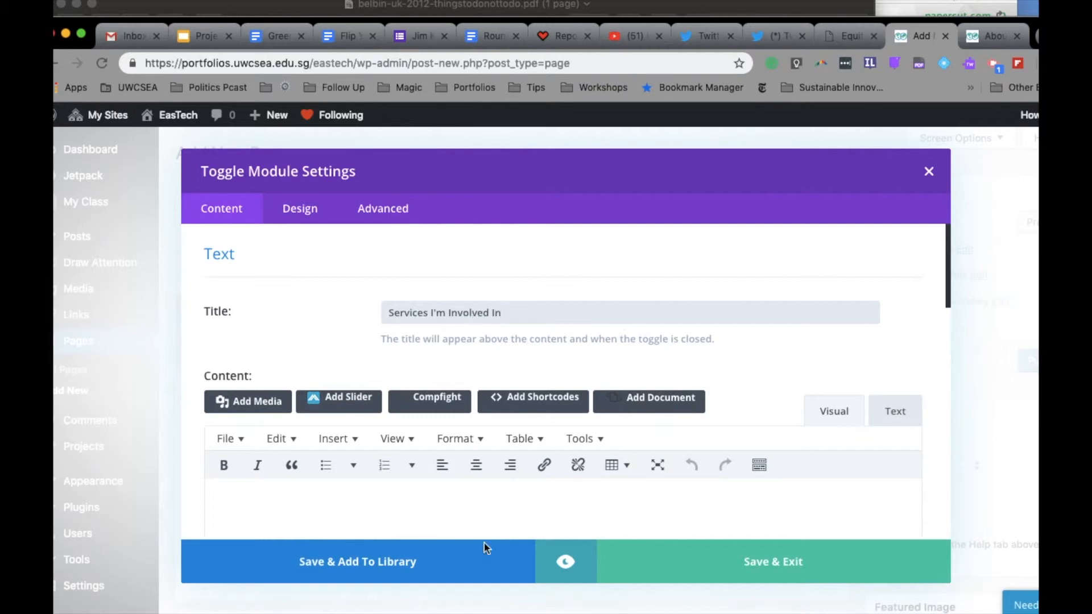
# Enter "Drumming" and "Boomerang Bags" as separate paragraphs in the toggle's content
pyautogui.scroll(-2, 406, 500)
pyautogui.click(344, 456)
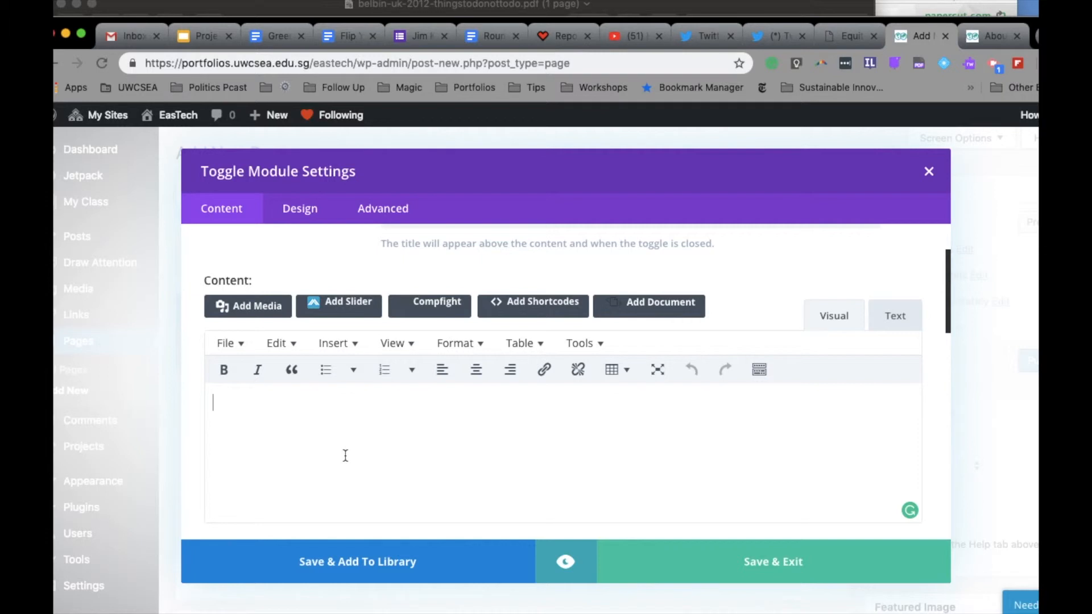
pyautogui.write('Drumming')
pyautogui.press('Return')
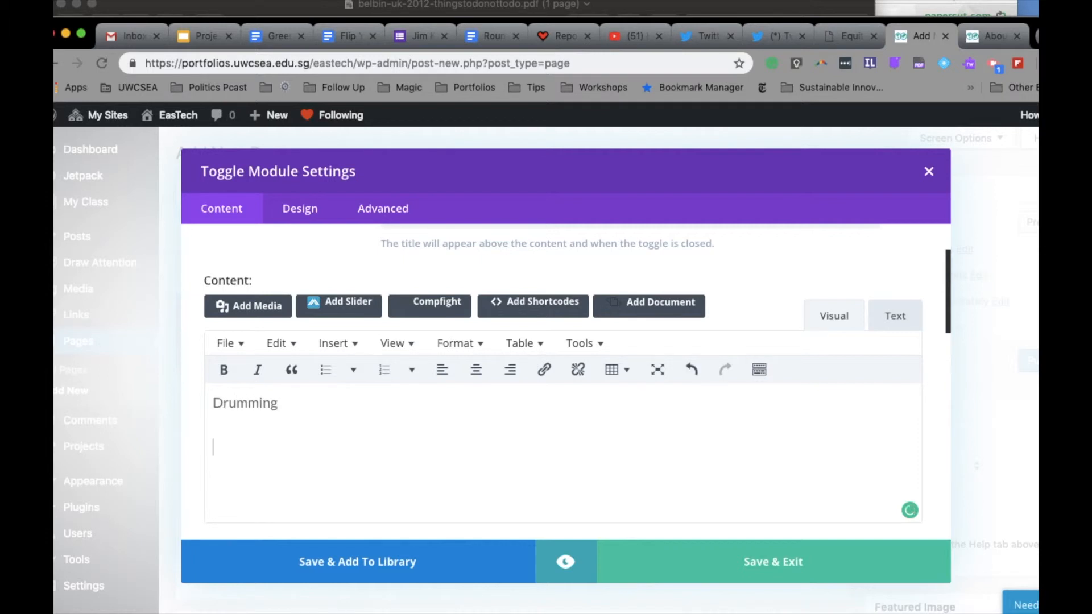
pyautogui.write('Boomerang Bags')
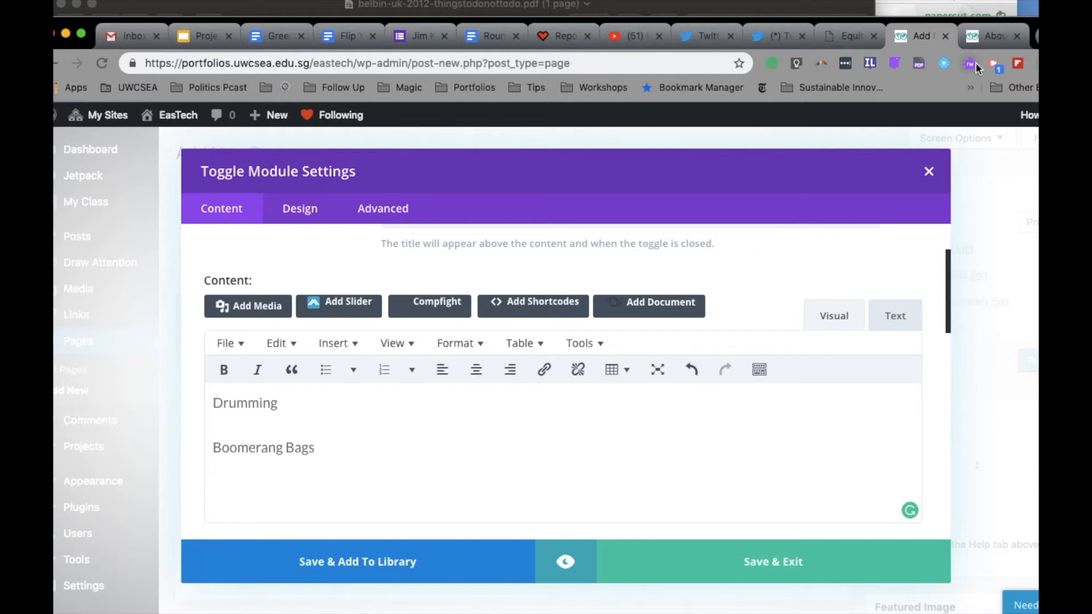
pyautogui.click(1037, 37)
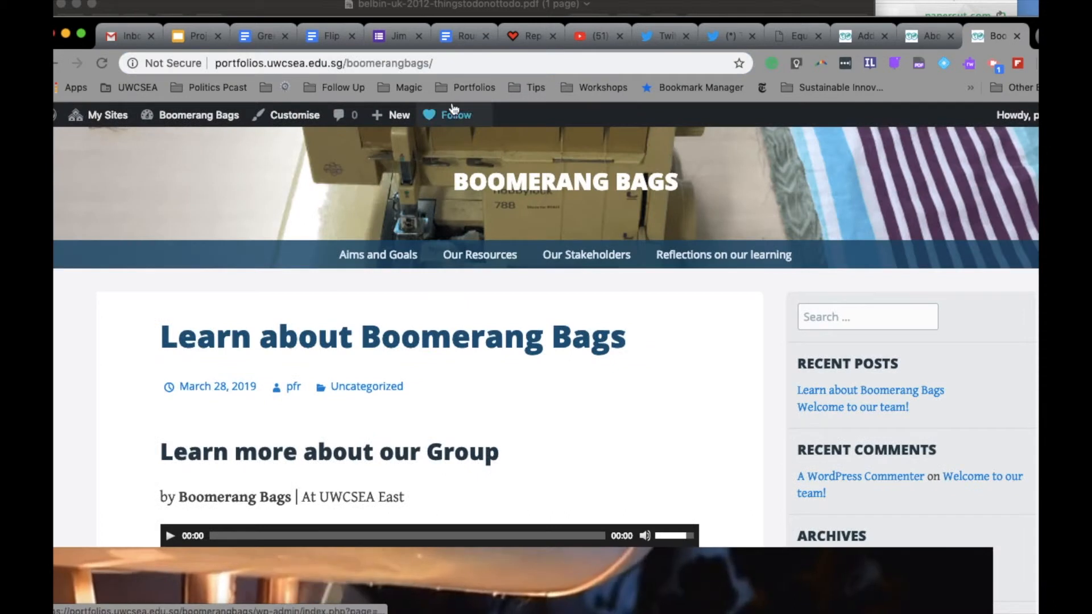
pyautogui.click(420, 63)
pyautogui.hotkey('ctrl', 'c')
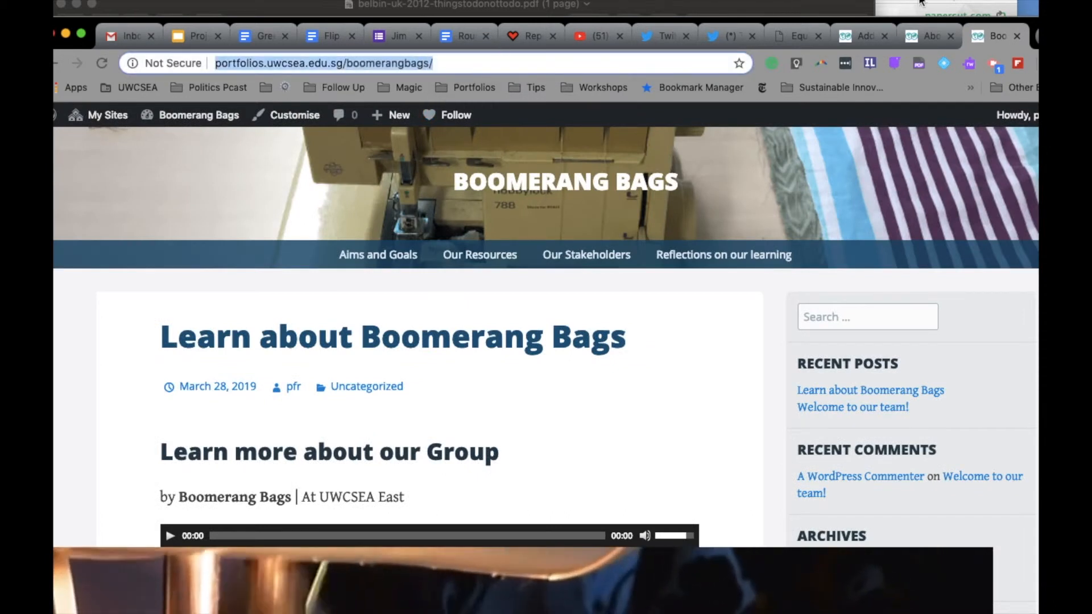
pyautogui.click(855, 37)
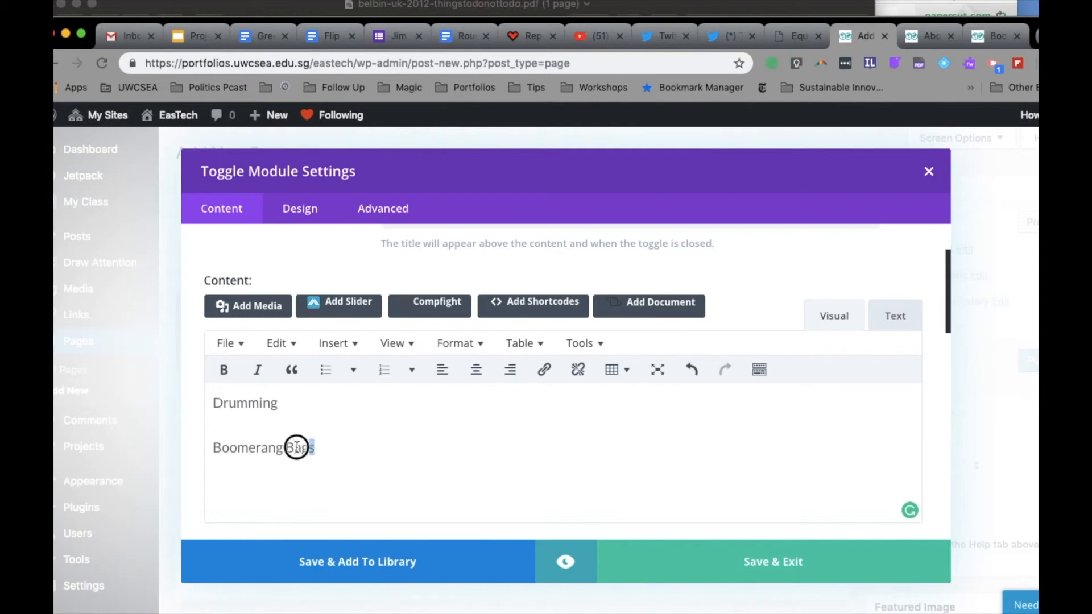
pyautogui.moveTo(312, 448); pyautogui.dragTo(210, 448)
pyautogui.click(545, 373)
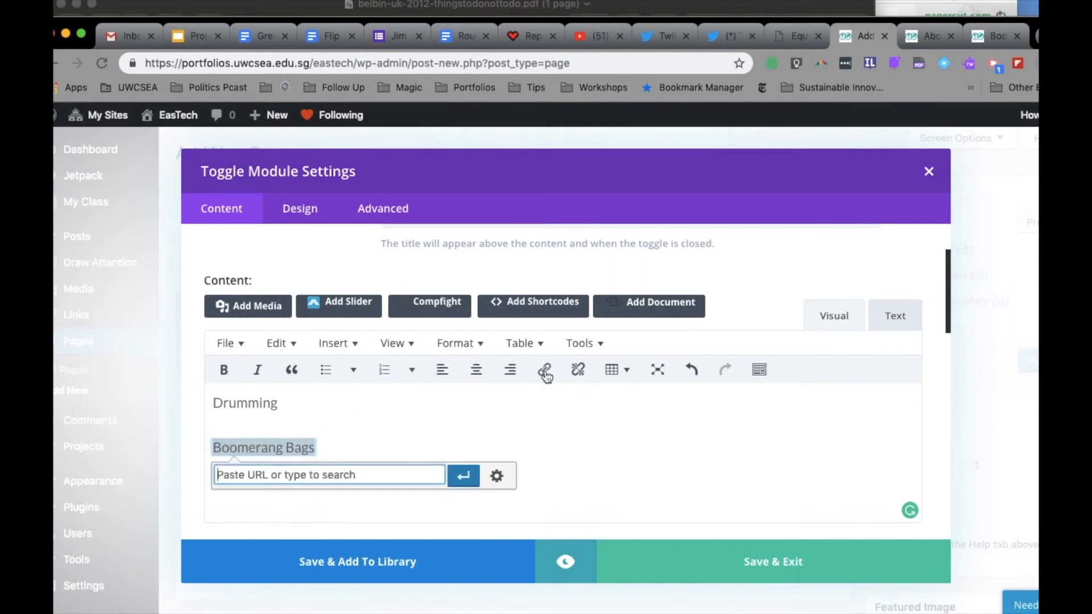
pyautogui.hotkey('ctrl', 'v')
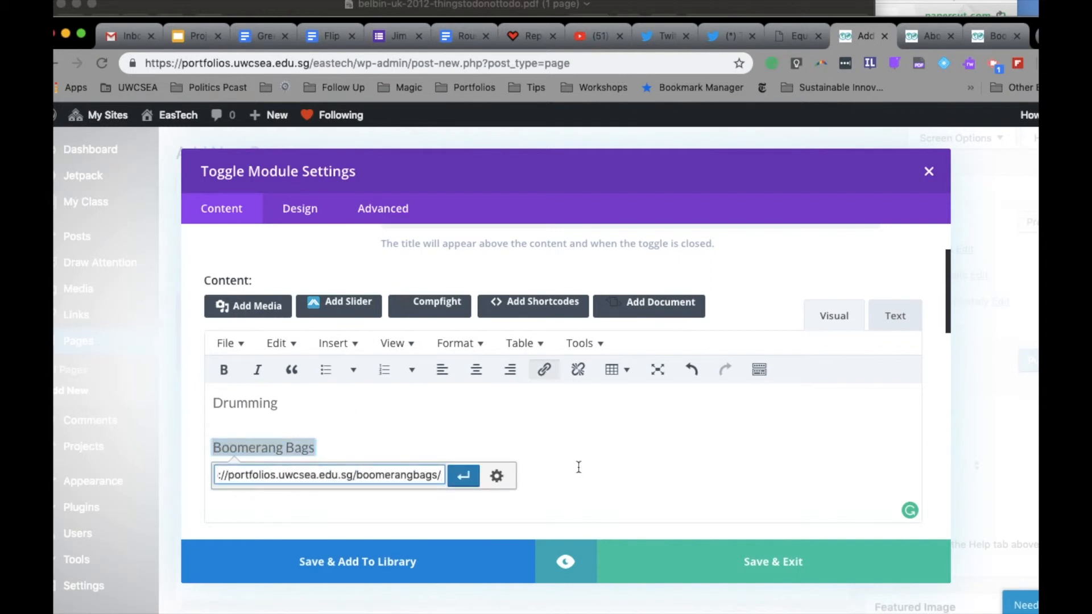
pyautogui.click(497, 476)
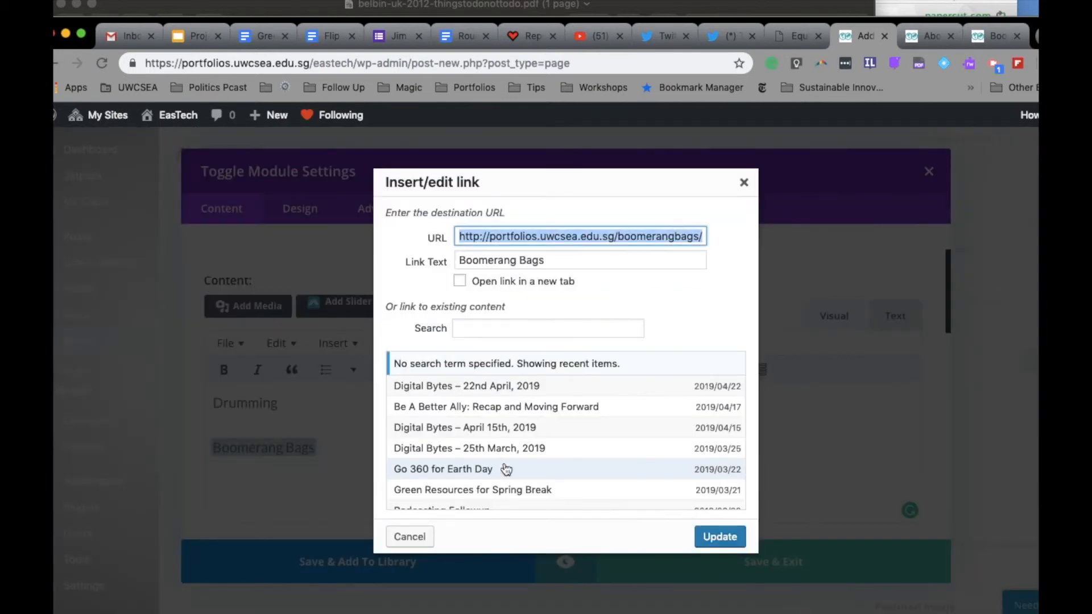
pyautogui.click(460, 281)
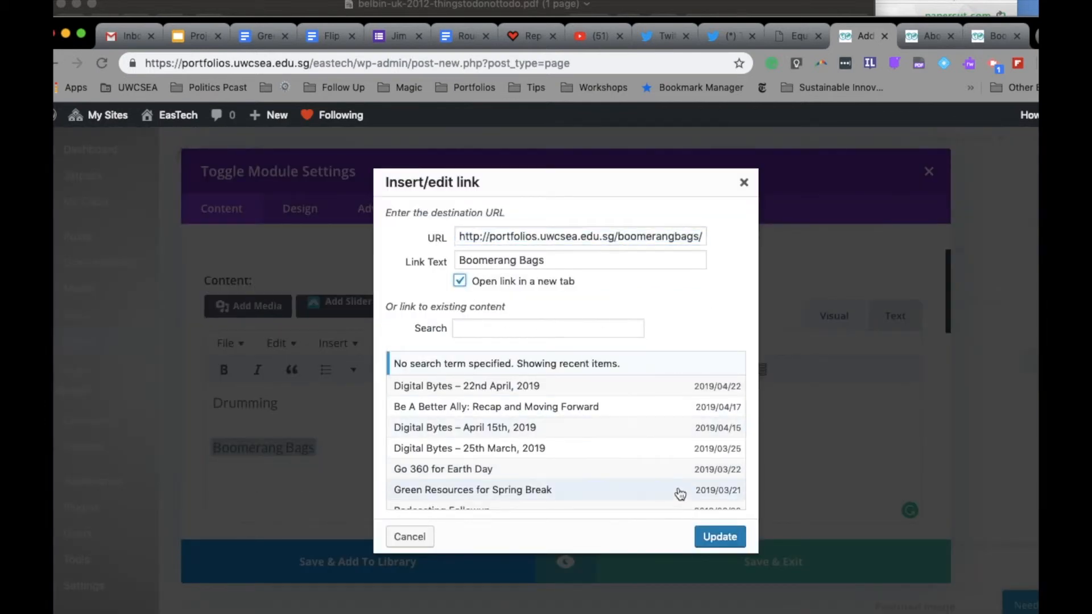
pyautogui.click(720, 536)
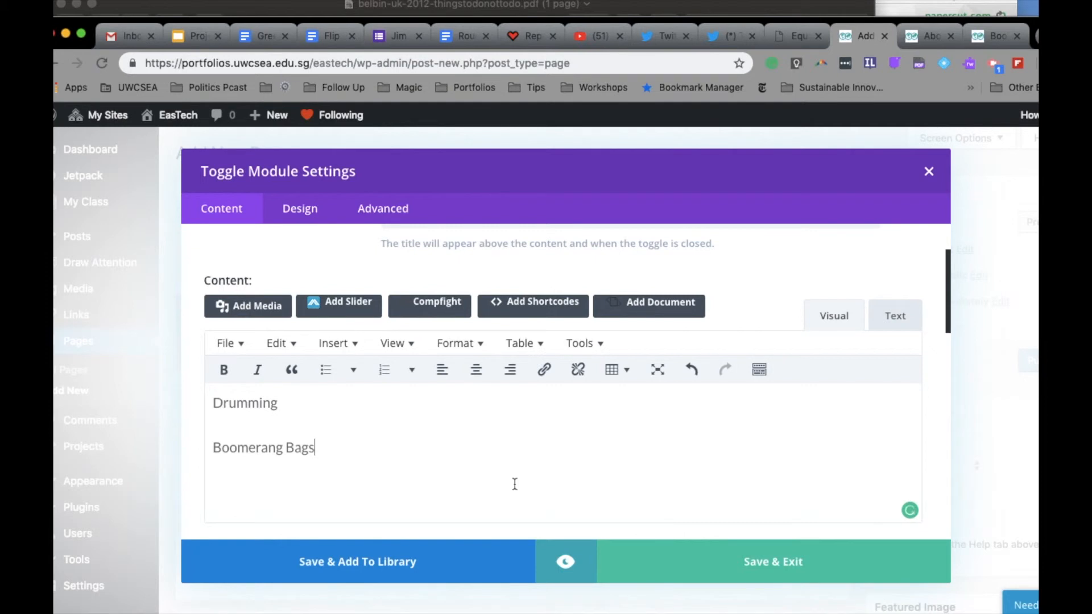
# Set the toggle's icon color to white in the module's design settings
pyautogui.scroll(-2, 370, 459)
pyautogui.scroll(2, 370, 458)
pyautogui.scroll(-1, 371, 459)
pyautogui.scroll(1, 372, 459)
pyautogui.scroll(-5, 372, 458)
pyautogui.scroll(5, 475, 389)
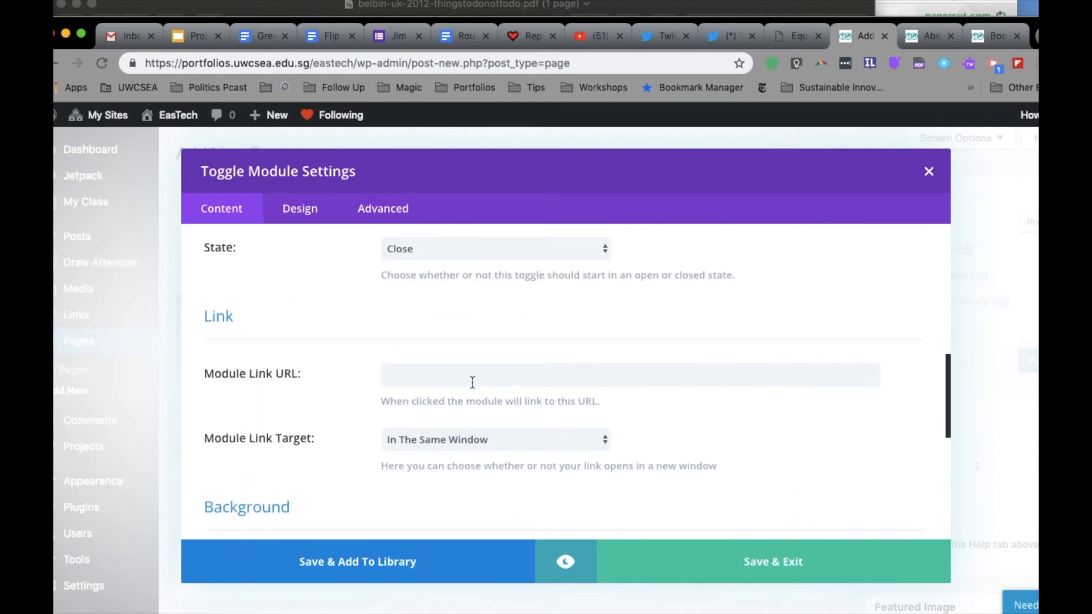
pyautogui.click(304, 212)
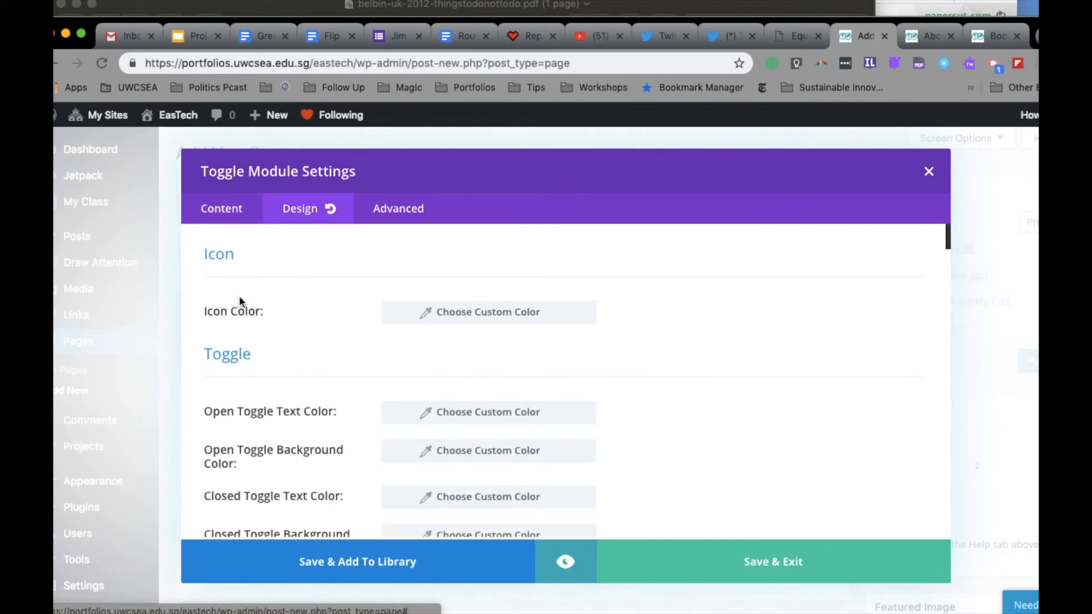
pyautogui.click(431, 316)
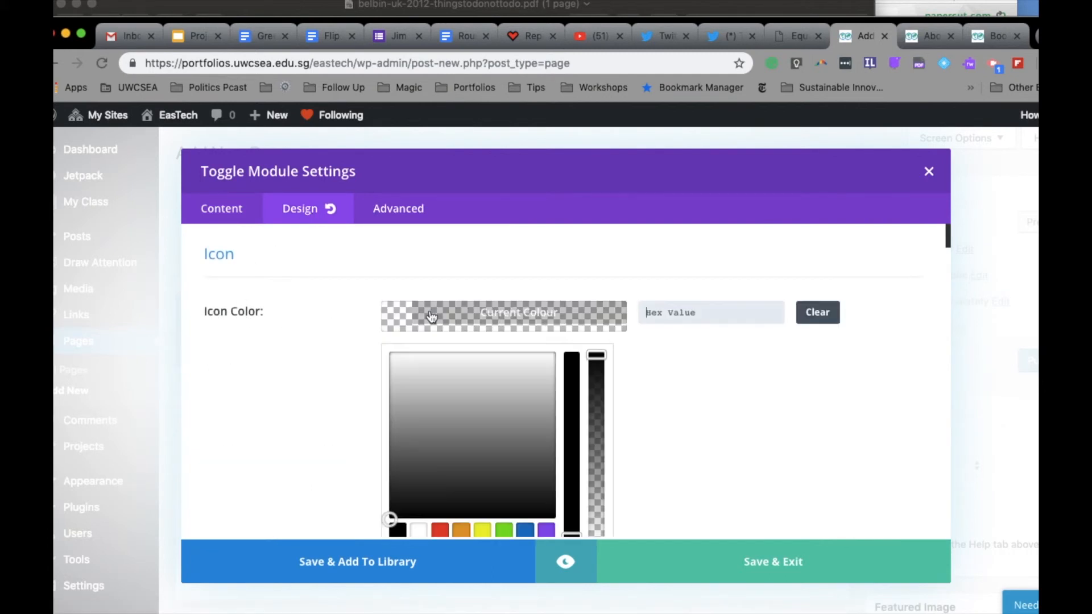
pyautogui.scroll(-3, 440, 378)
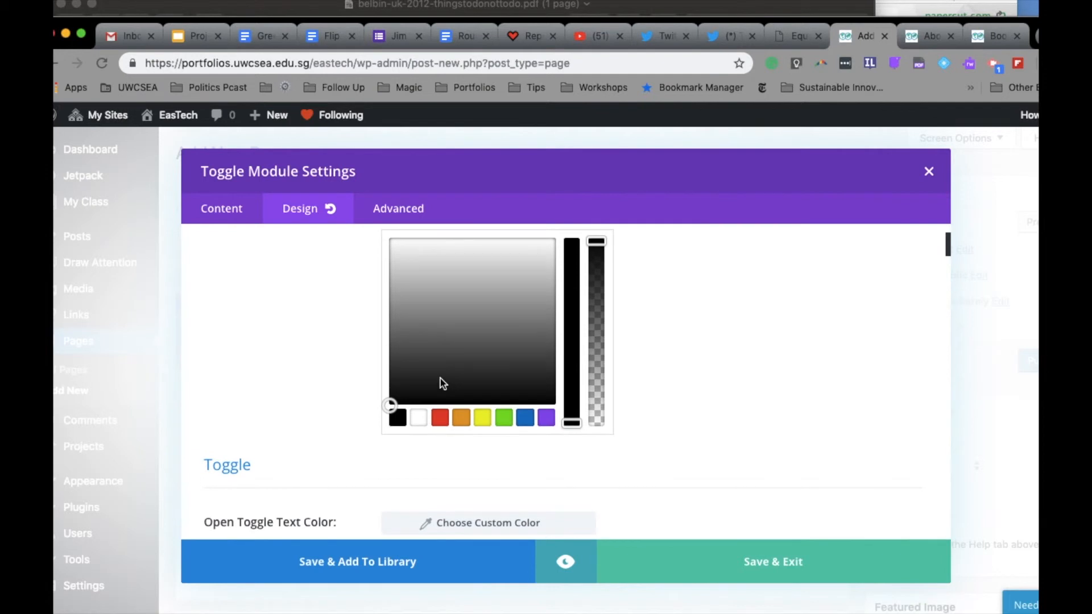
pyautogui.click(418, 418)
pyautogui.scroll(3, 398, 415)
# Set the closed toggle's background color to purple #8300e9 and its text color to white #ffffff
pyautogui.scroll(-5, 309, 418)
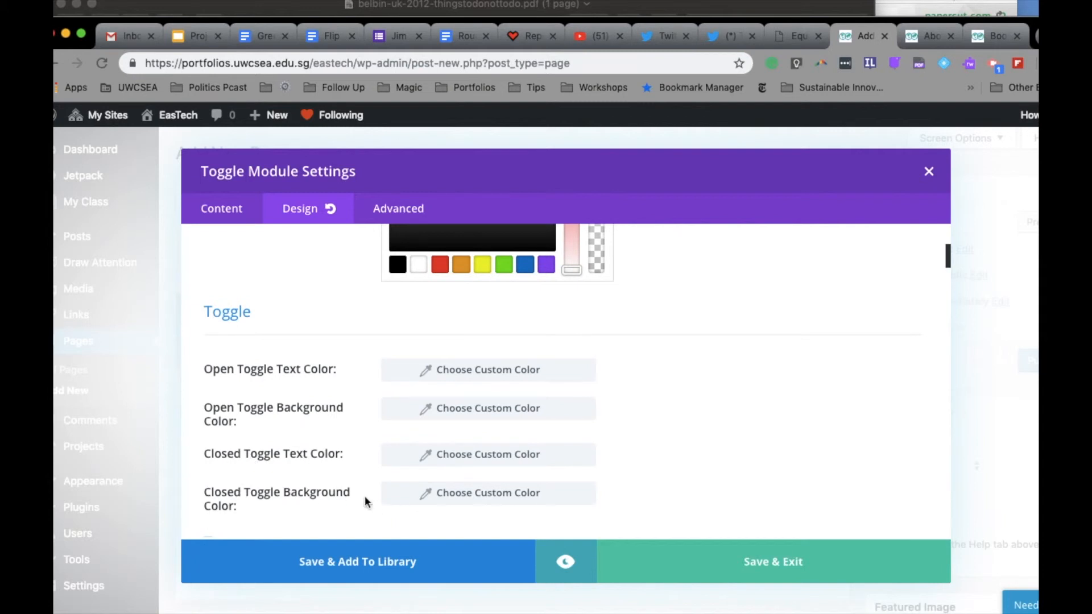
pyautogui.click(426, 492)
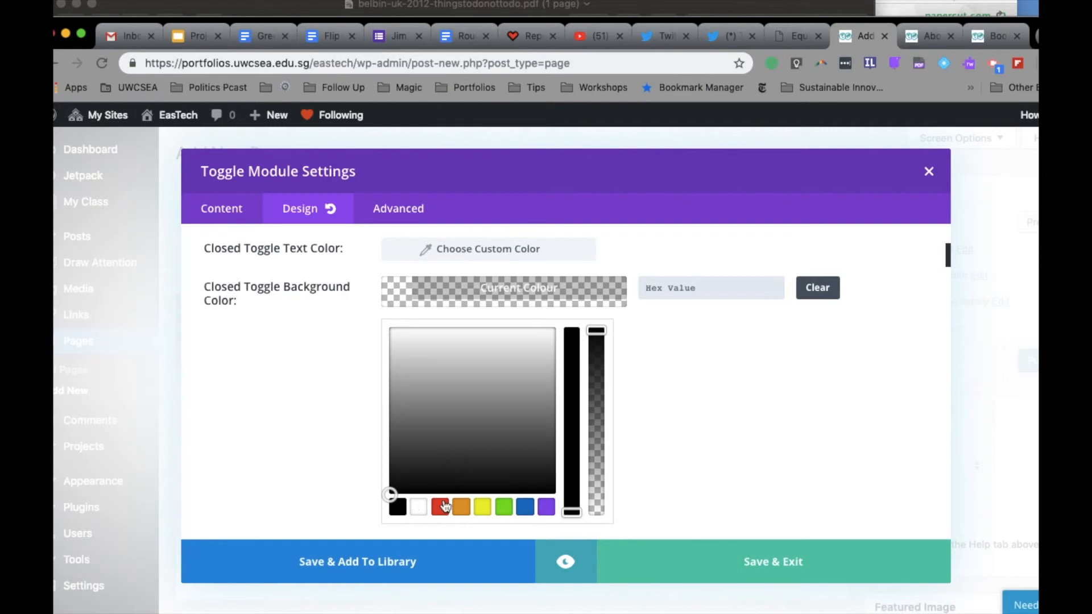
pyautogui.click(546, 508)
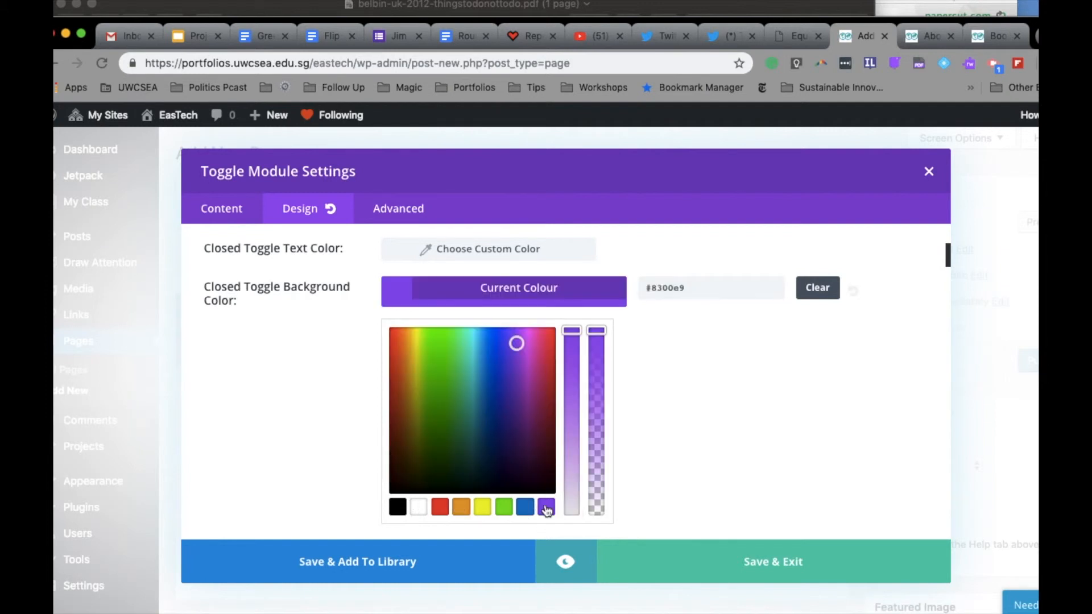
pyautogui.scroll(2, 557, 458)
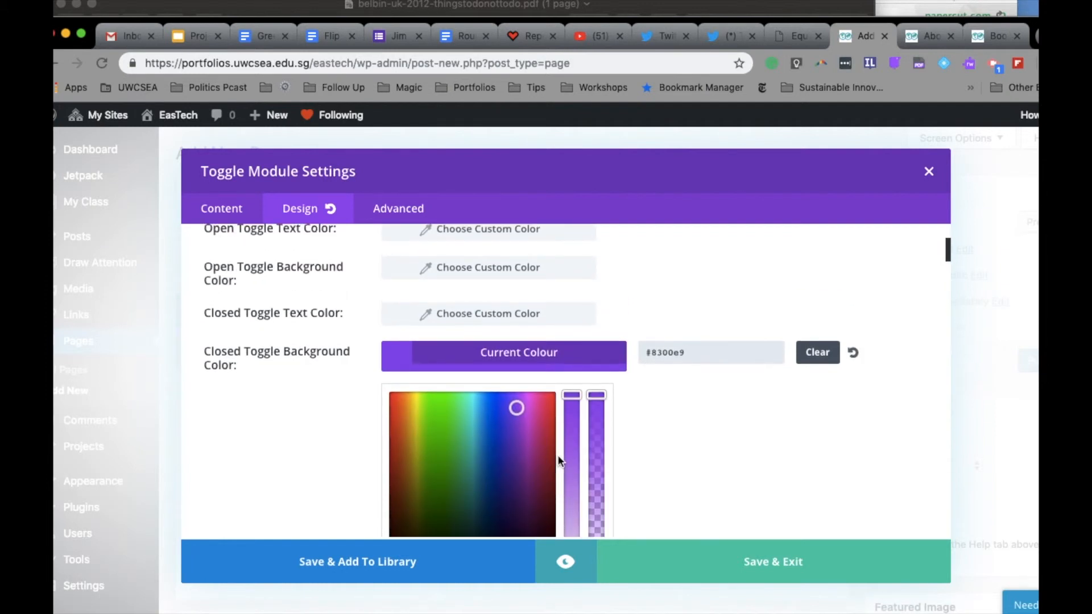
pyautogui.click(421, 318)
pyautogui.scroll(-2, 415, 426)
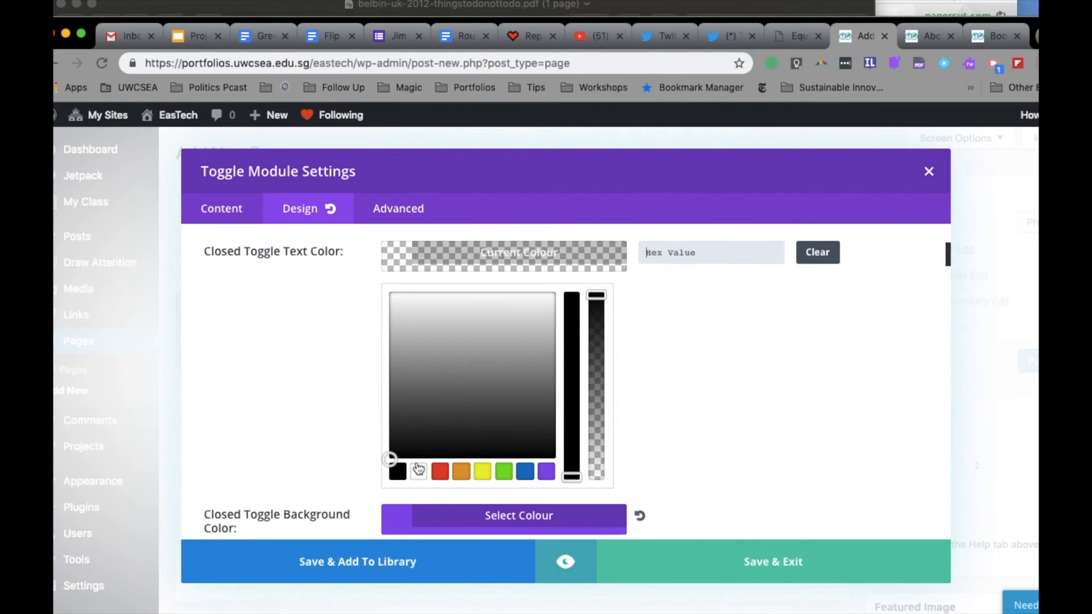
pyautogui.click(419, 470)
# Set the open toggle's background color to white #ffffff and its text color to purple #8300e9
pyautogui.scroll(5, 333, 380)
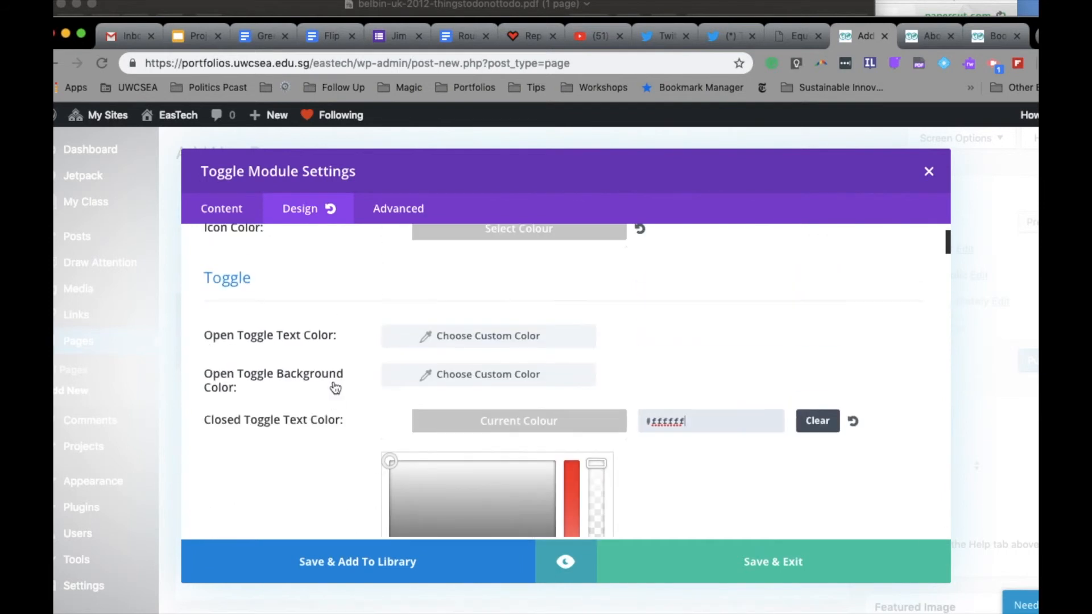
pyautogui.click(429, 386)
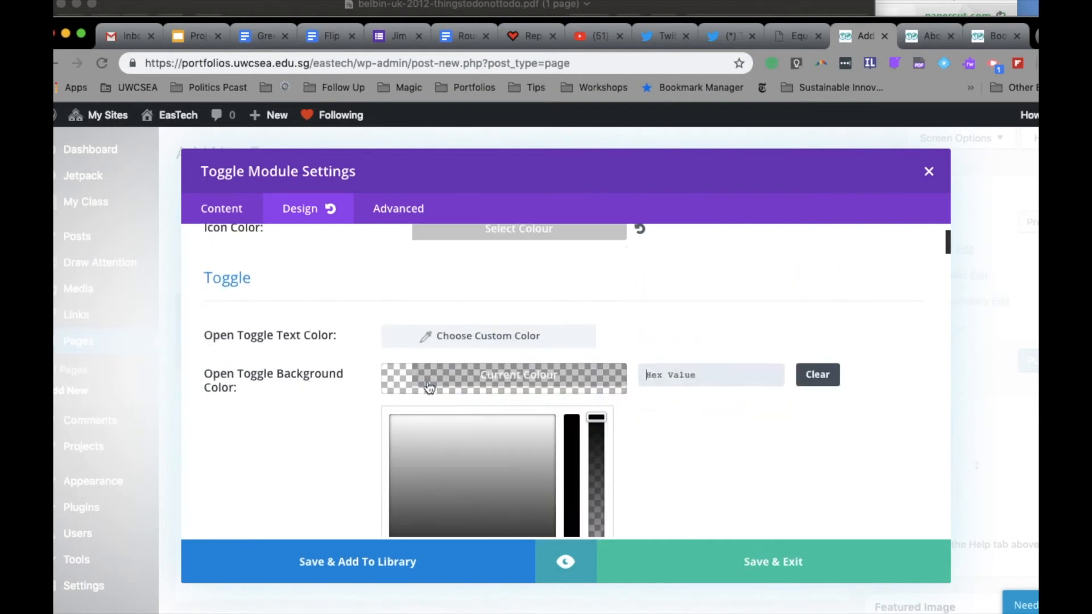
pyautogui.scroll(-5, 399, 427)
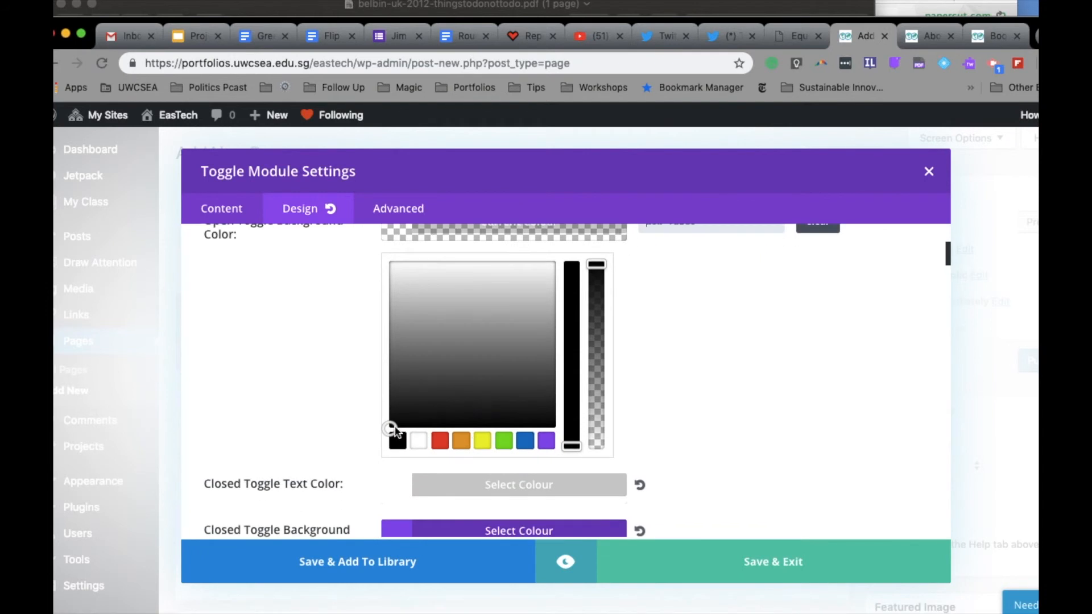
pyautogui.click(424, 446)
pyautogui.scroll(4, 312, 378)
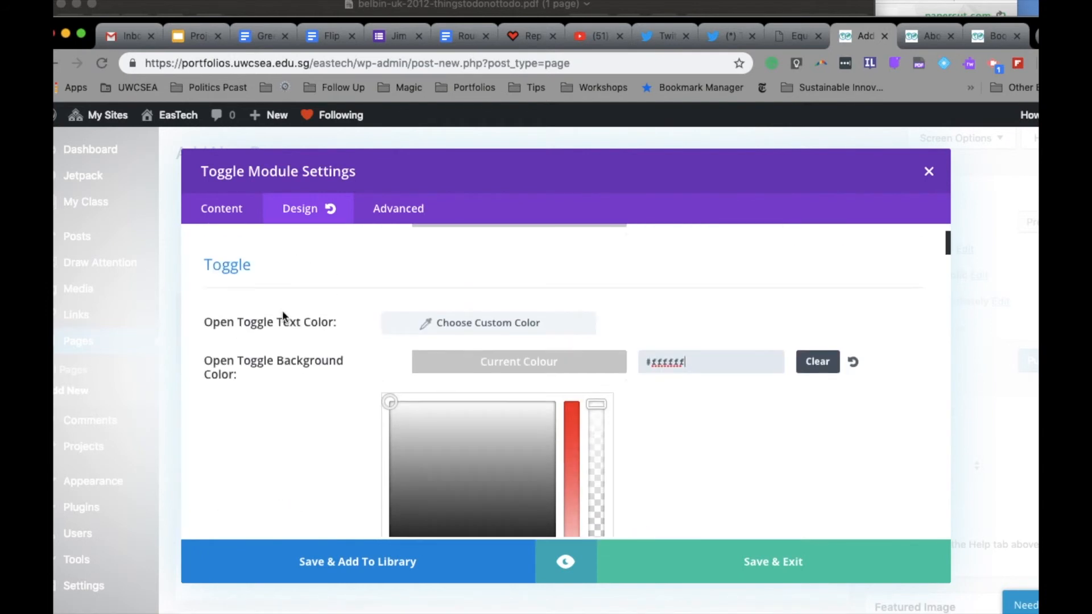
pyautogui.click(428, 325)
pyautogui.scroll(-3, 519, 481)
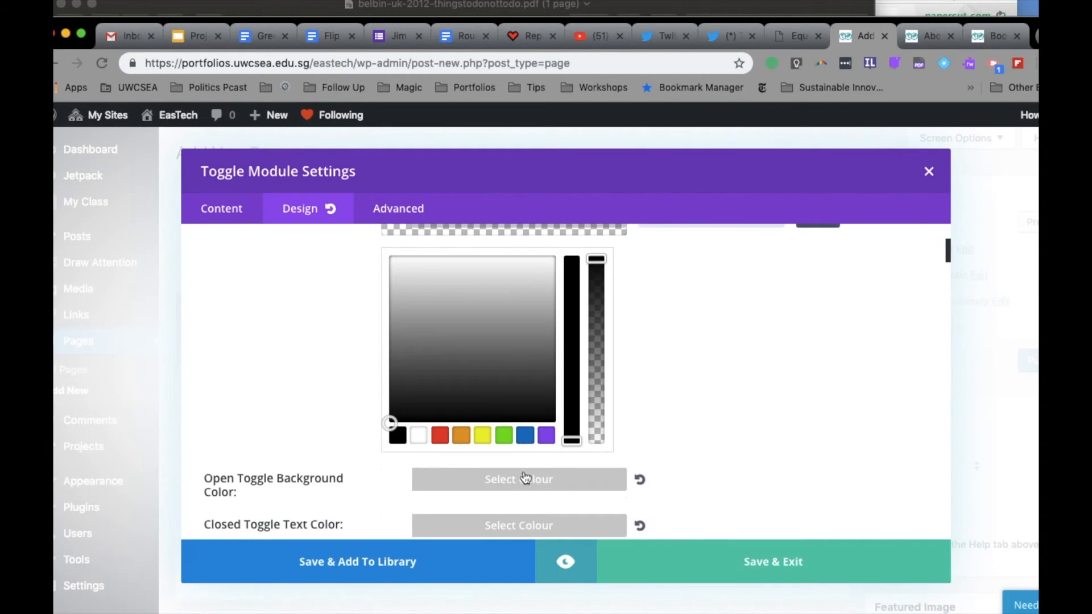
pyautogui.click(546, 436)
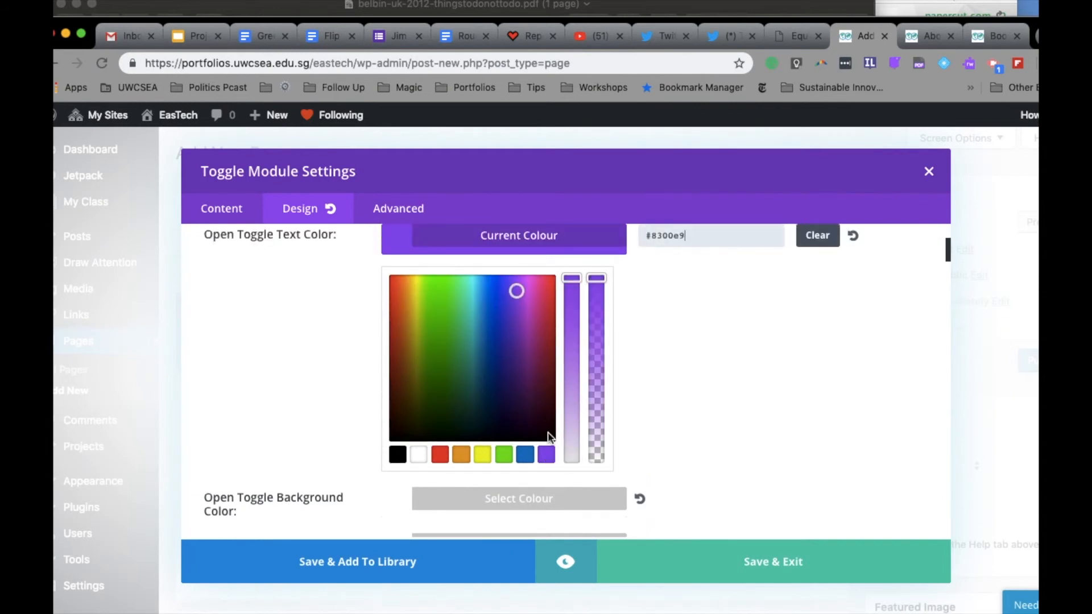
# Preview the toggle module and check how it looks expanded and collapsed
pyautogui.click(565, 561)
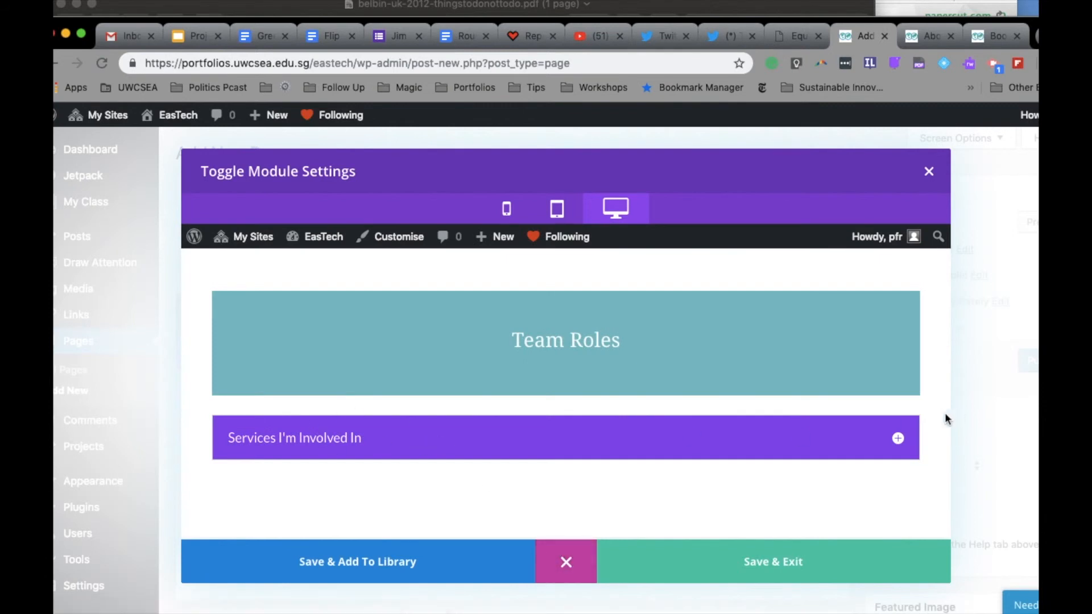
pyautogui.click(898, 439)
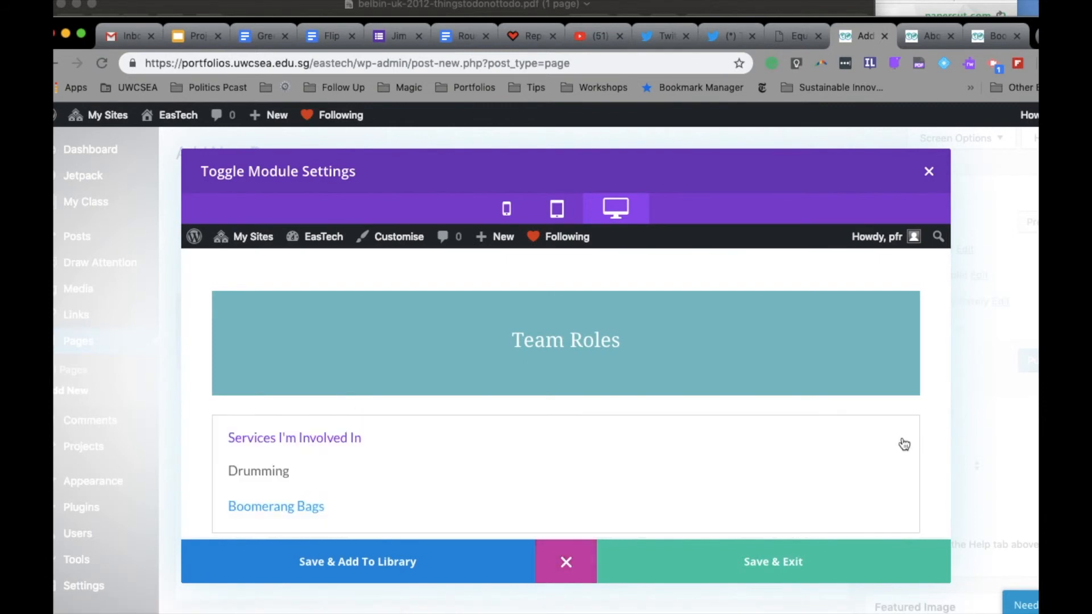
pyautogui.click(904, 444)
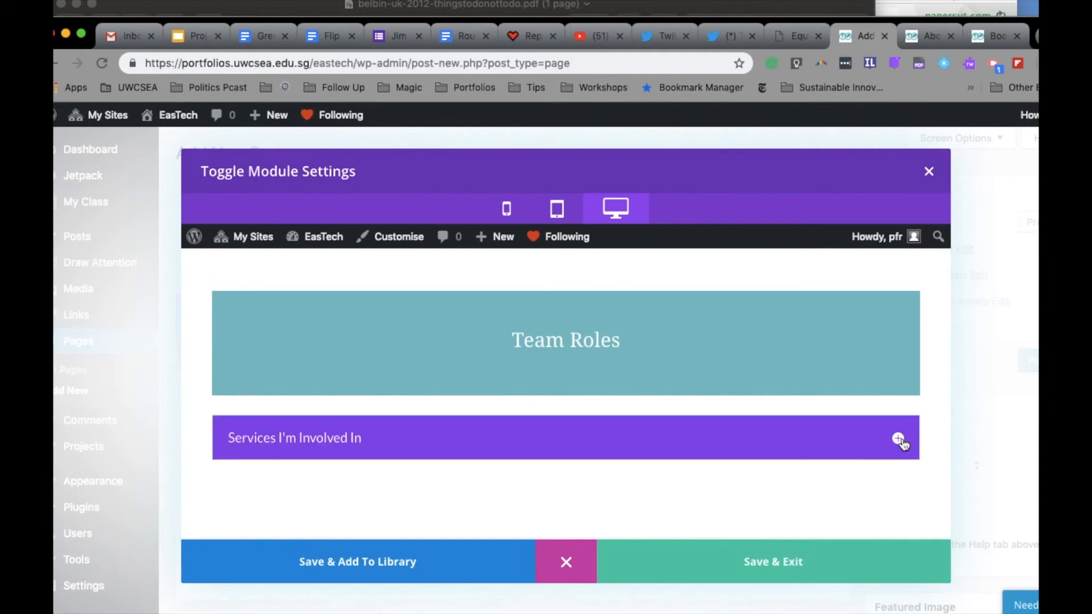
# Save the Toggle module's settings and duplicate the module in the same column
pyautogui.click(756, 571)
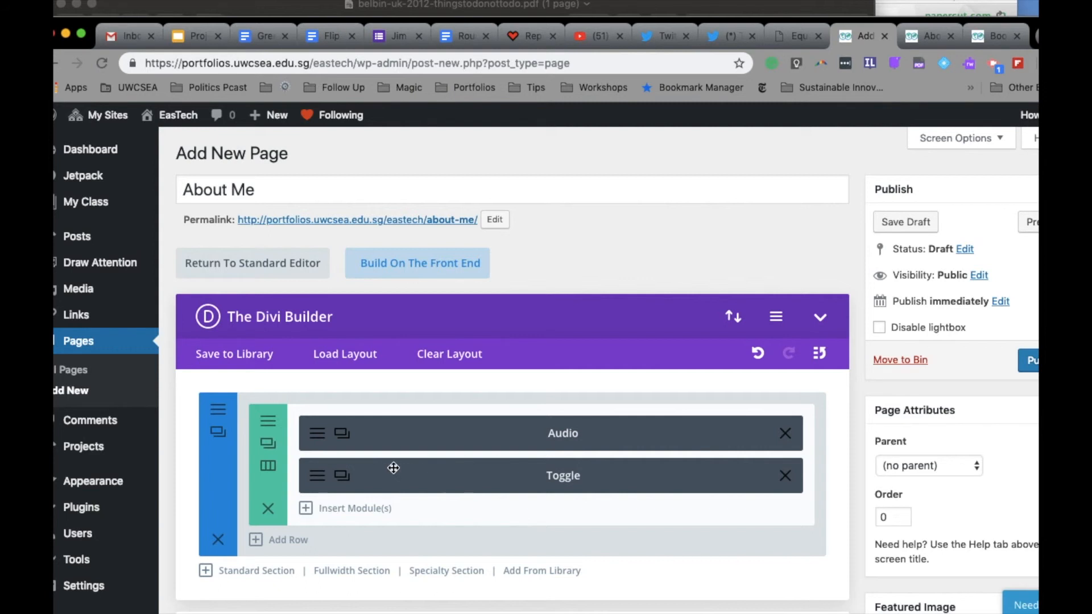
pyautogui.click(341, 479)
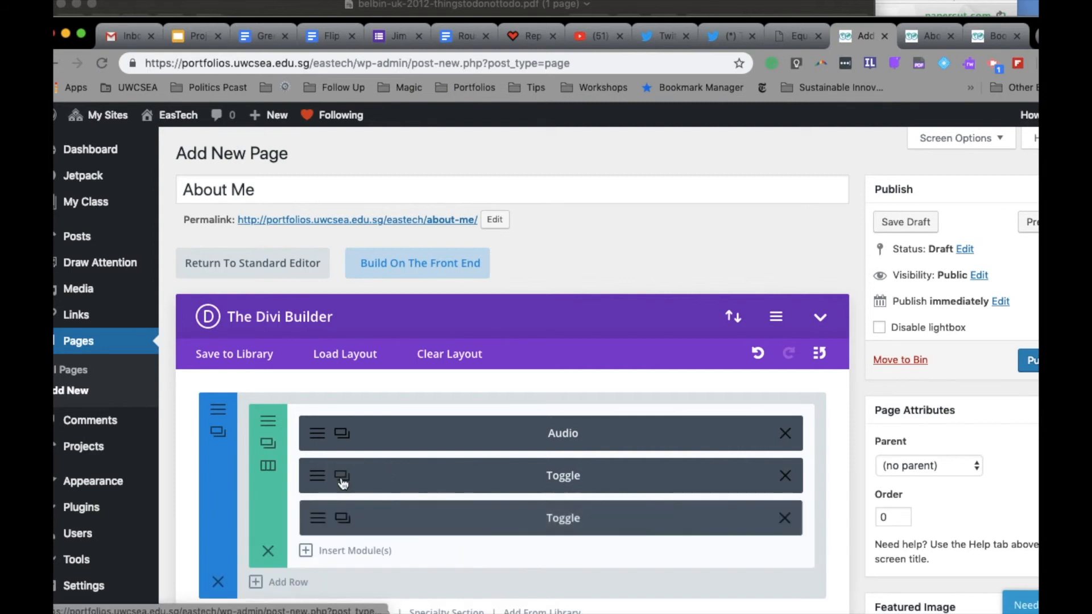
# Duplicate the Toggle module twice more in the column and check the last copy's content settings
pyautogui.click(343, 518)
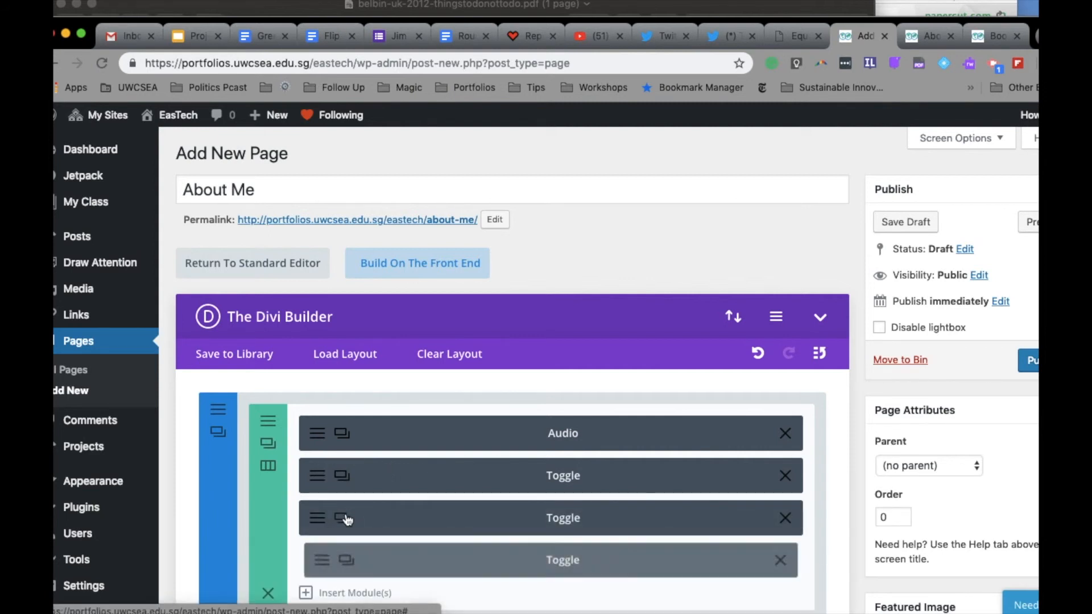
pyautogui.click(342, 560)
pyautogui.scroll(-2, 408, 533)
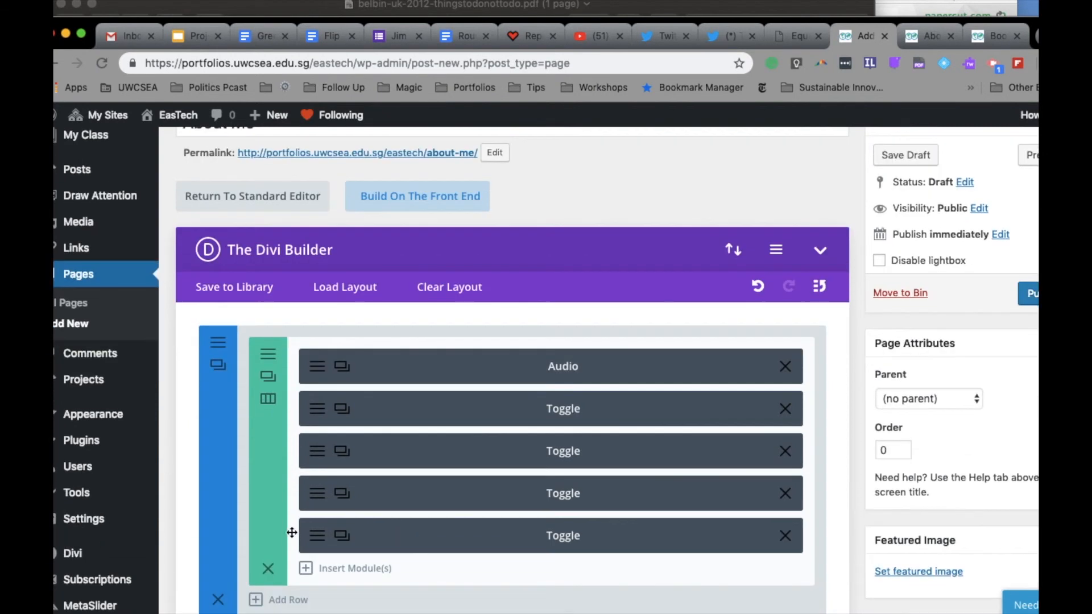
pyautogui.click(317, 538)
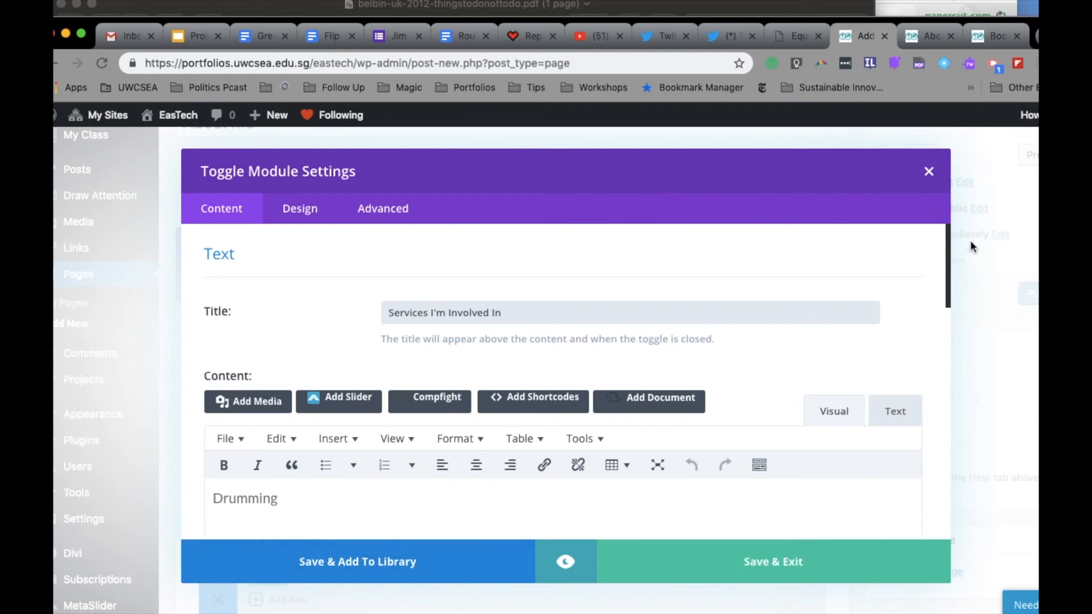
pyautogui.click(928, 171)
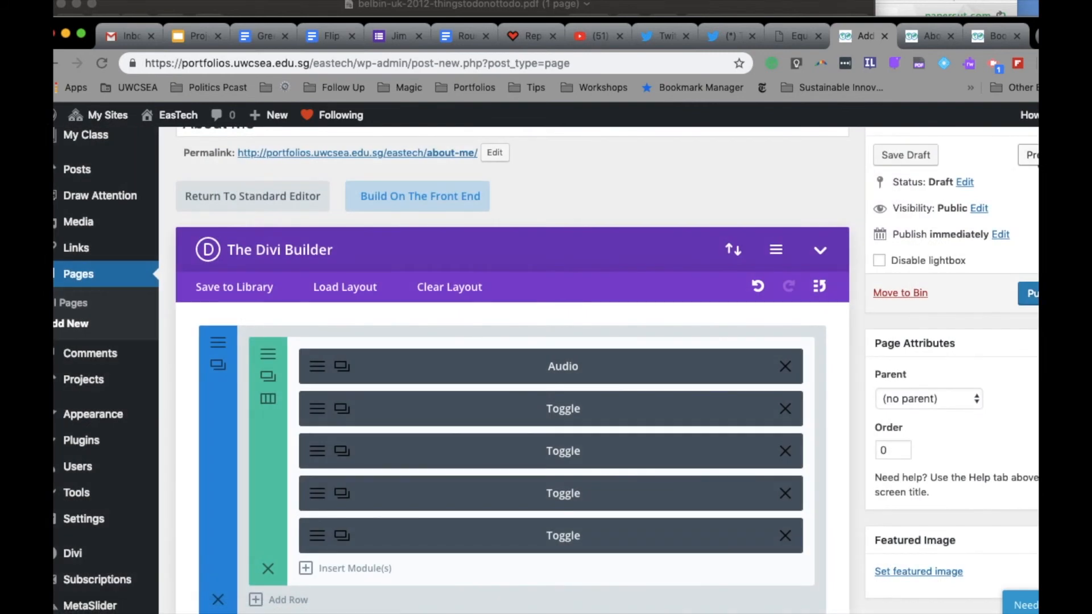
# Preview the About Me page, check the duplicated toggles, and return to the page editor
pyautogui.click(1029, 155)
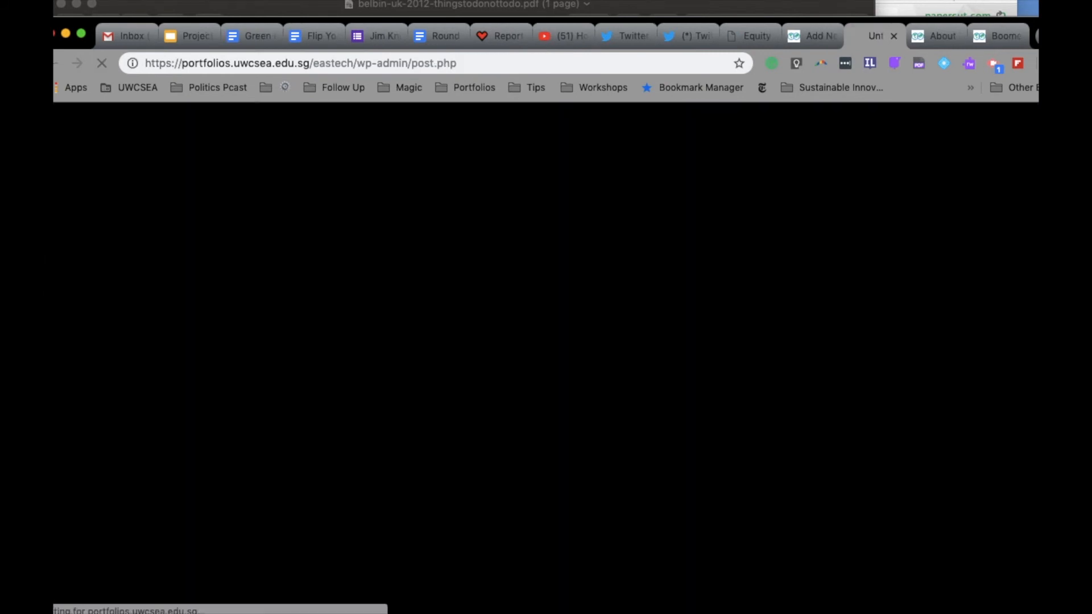
pyautogui.scroll(-5, 621, 515)
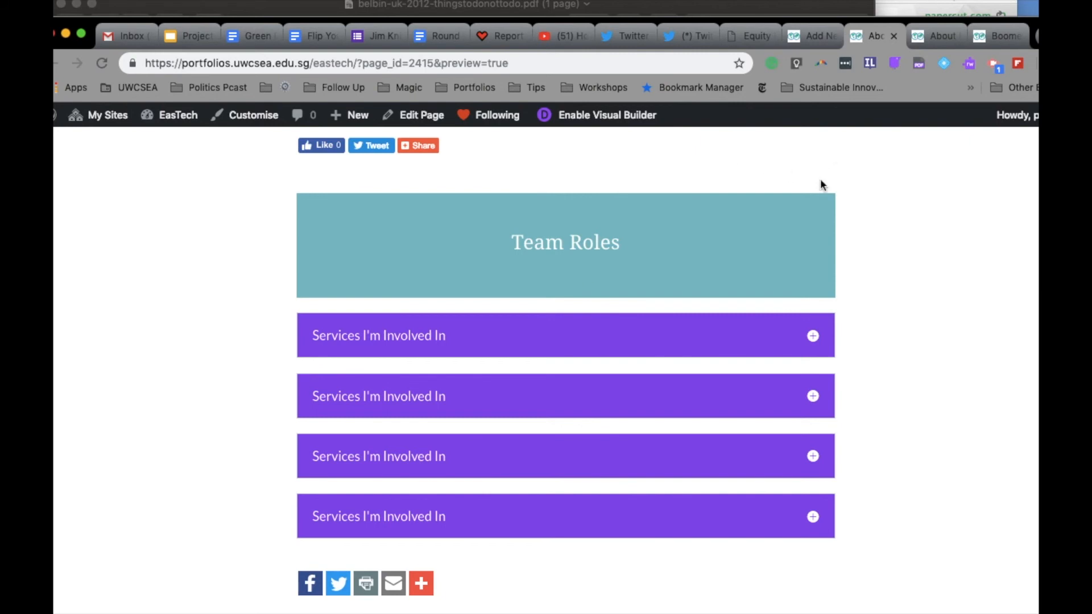
pyautogui.click(811, 40)
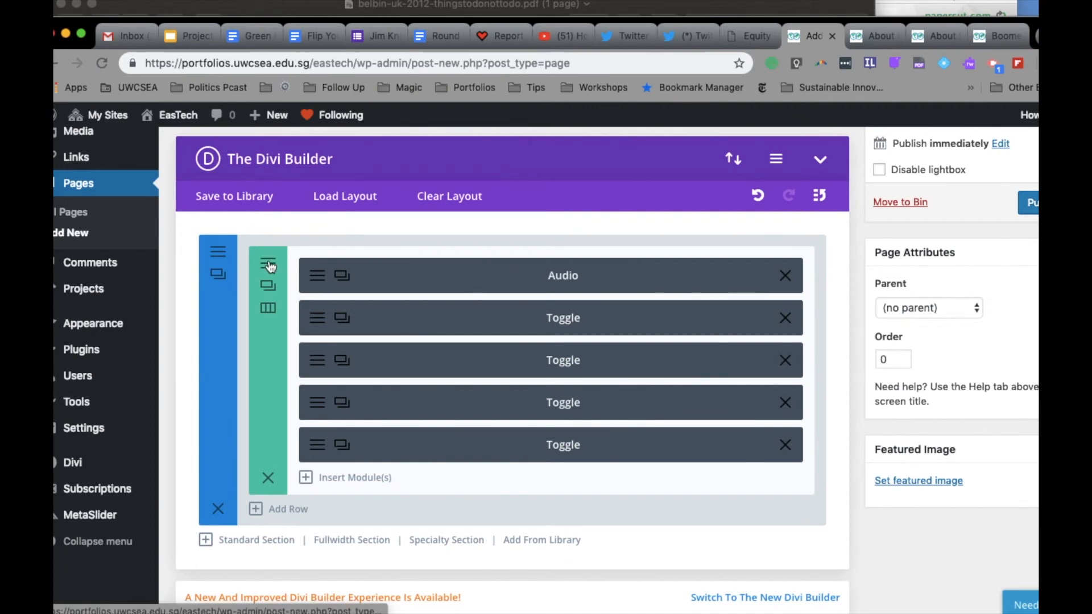
# Add a gradient background to the section and set its first colour to black #000000
pyautogui.click(219, 253)
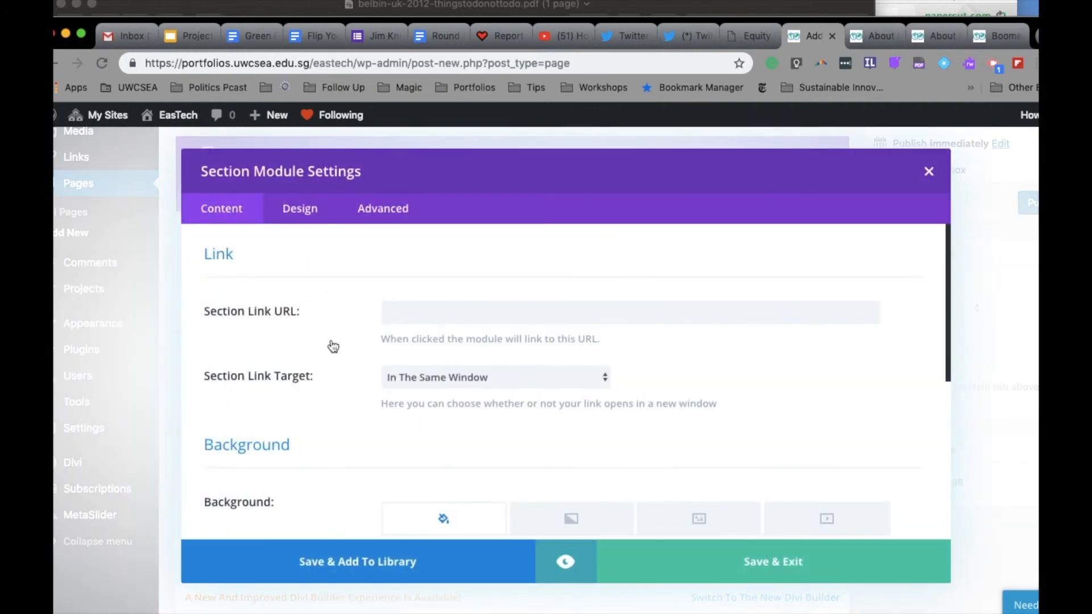
pyautogui.scroll(-5, 347, 364)
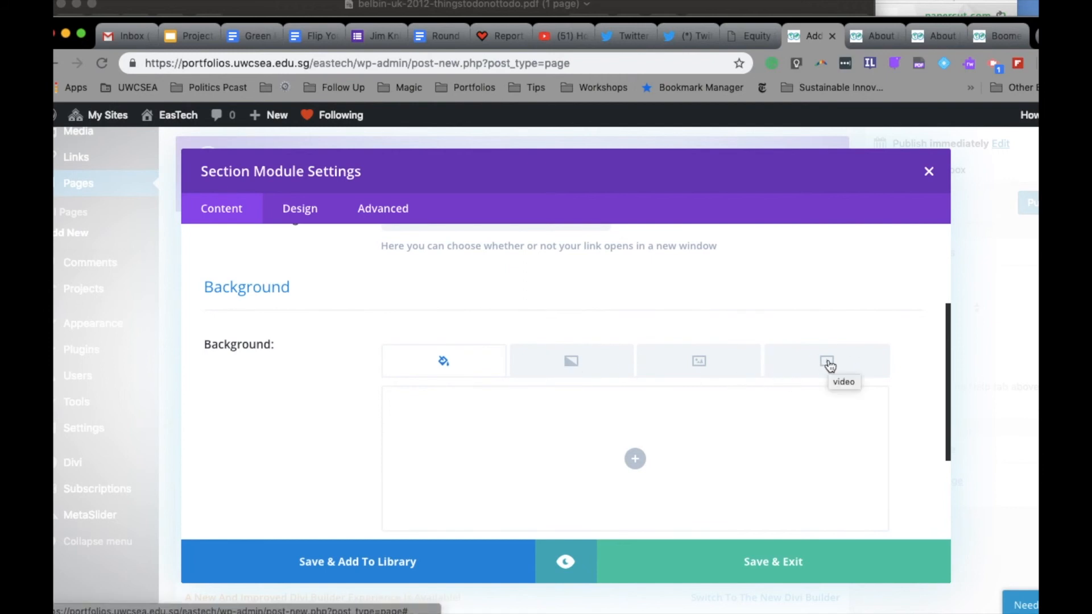
pyautogui.click(572, 363)
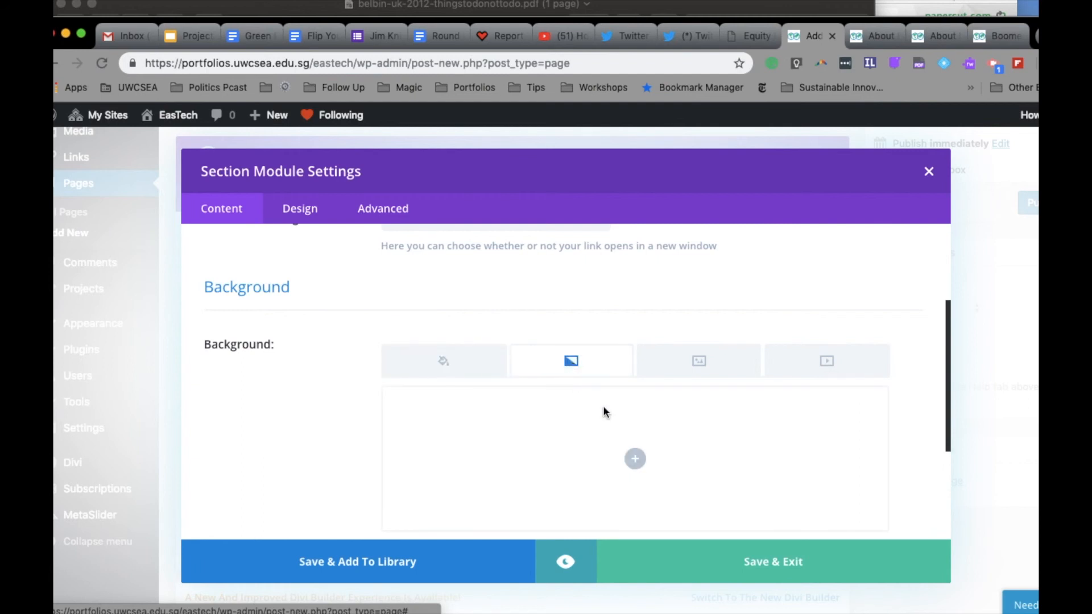
pyautogui.scroll(-2, 604, 410)
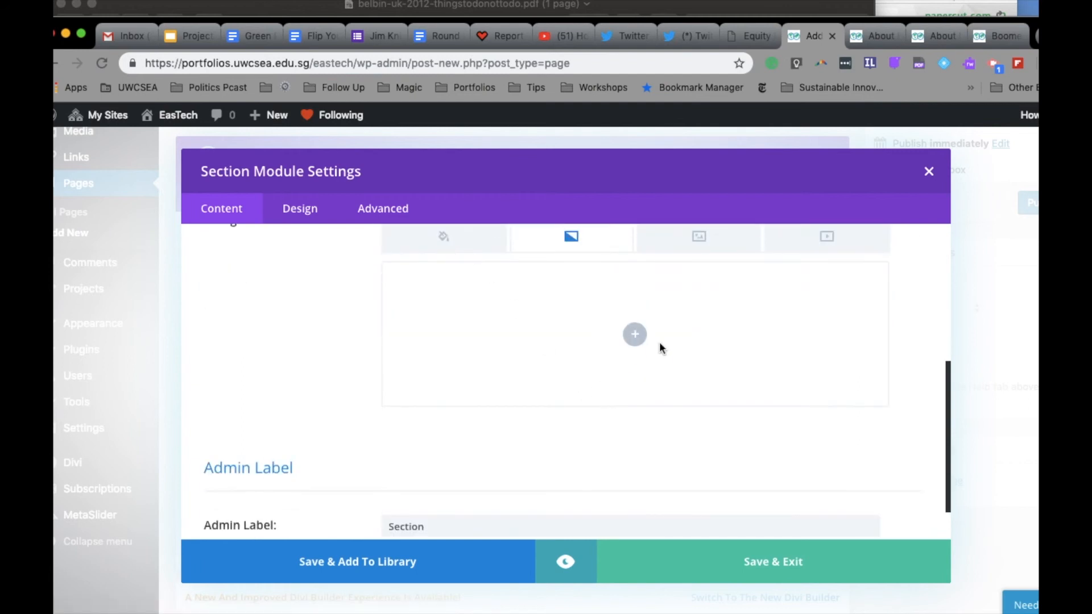
pyautogui.scroll(1, 585, 347)
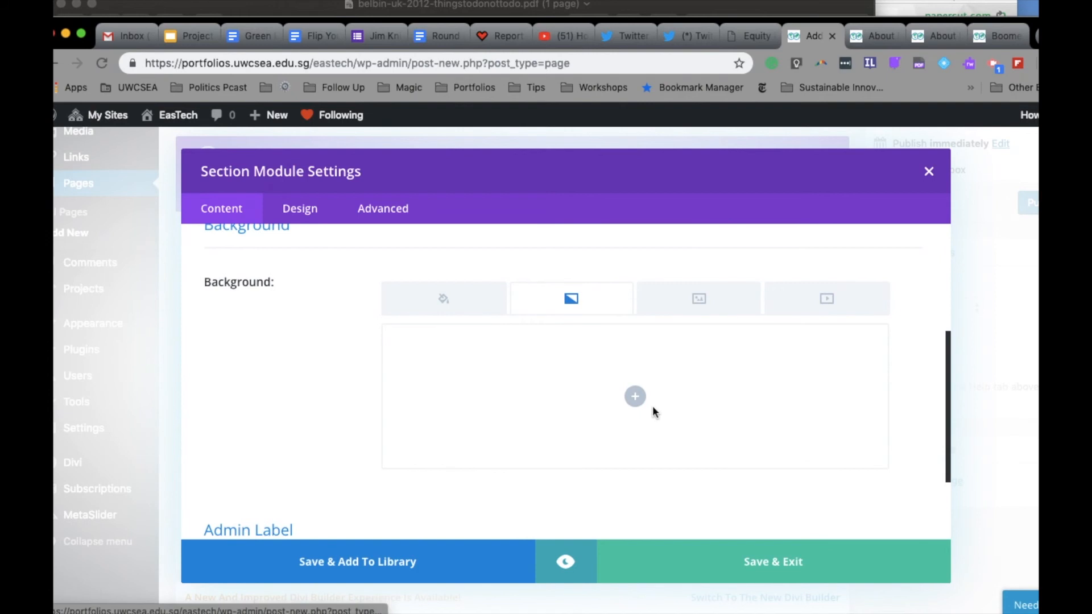
pyautogui.click(635, 396)
pyautogui.click(405, 504)
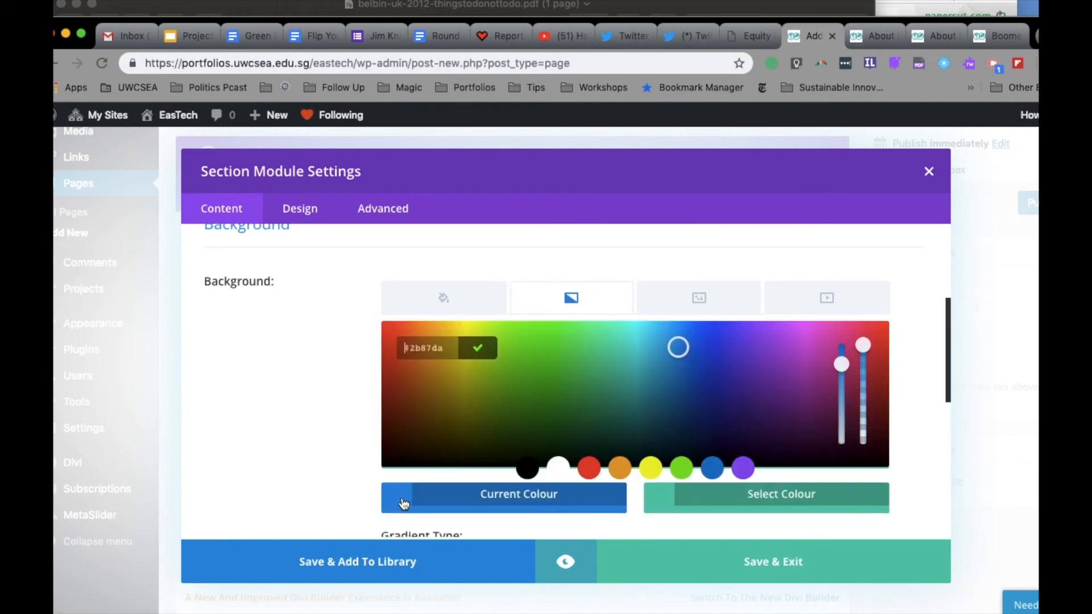
pyautogui.click(529, 473)
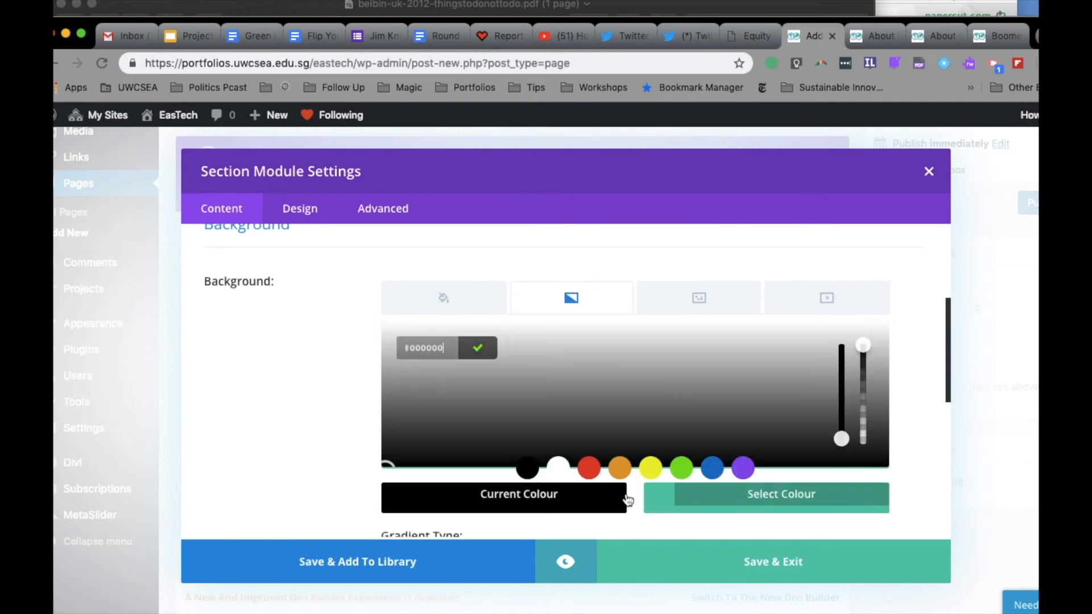
# Set the section gradient's second colour to semi-transparent black rgba(0,0,0,0.73) and save the section settings
pyautogui.click(671, 510)
pyautogui.click(528, 470)
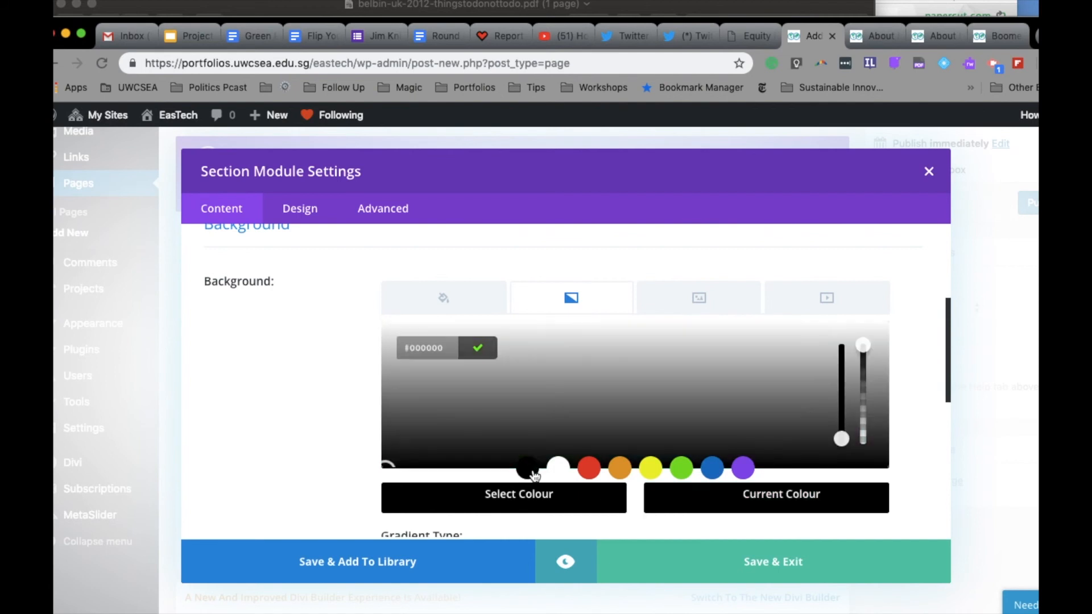
pyautogui.click(859, 374)
pyautogui.click(842, 384)
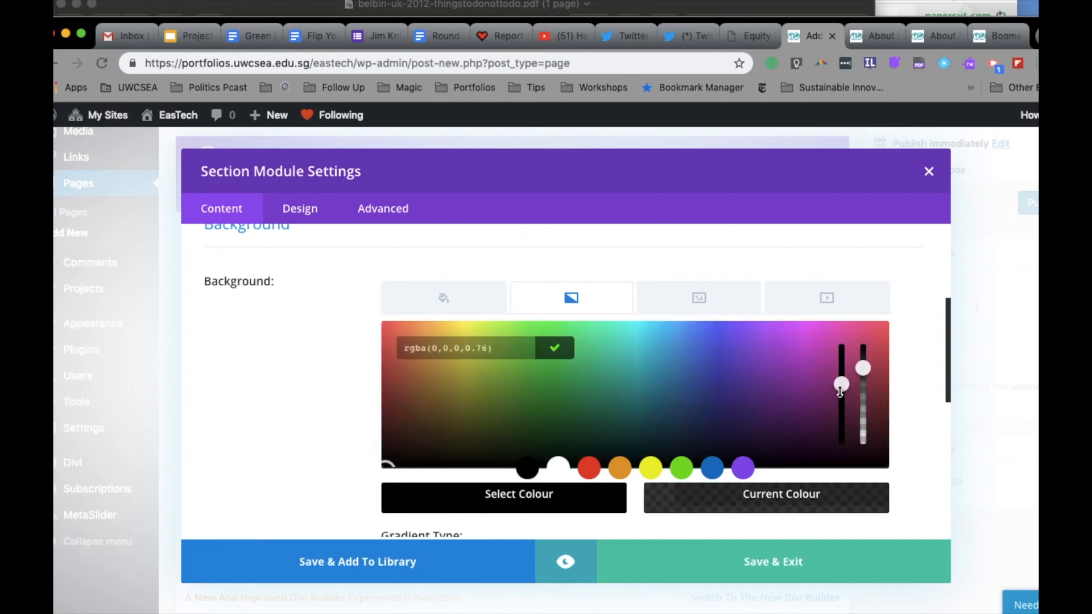
pyautogui.click(863, 370)
pyautogui.moveTo(841, 384); pyautogui.dragTo(837, 371)
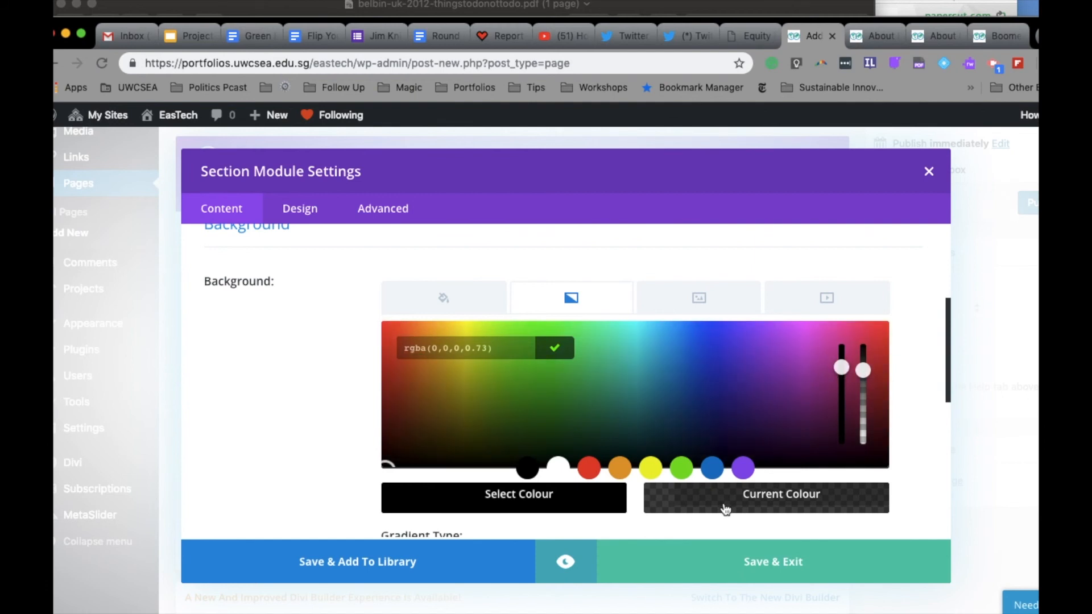
pyautogui.click(723, 570)
# Preview the About Me page with its section background and expand the first Services I'm Involved In toggle
pyautogui.scroll(3, 1030, 227)
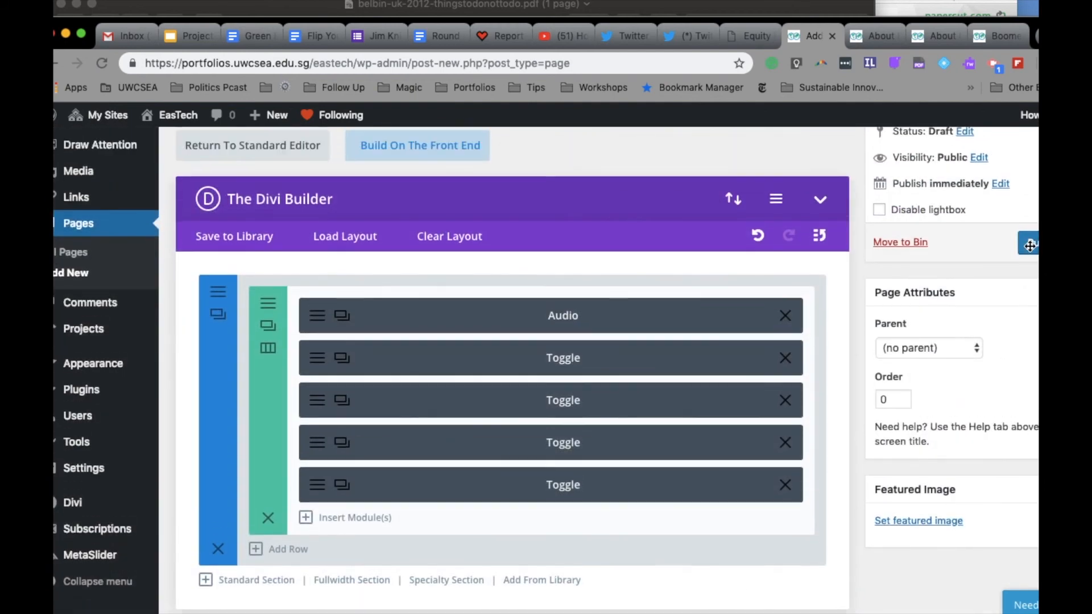
pyautogui.click(1031, 222)
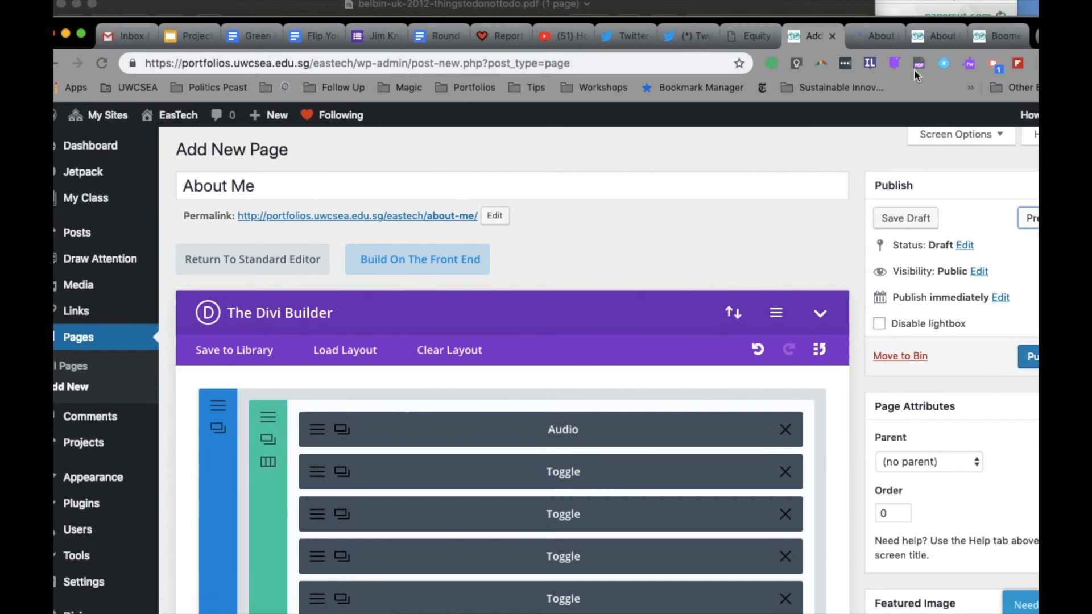
pyautogui.click(872, 36)
pyautogui.scroll(-5, 568, 462)
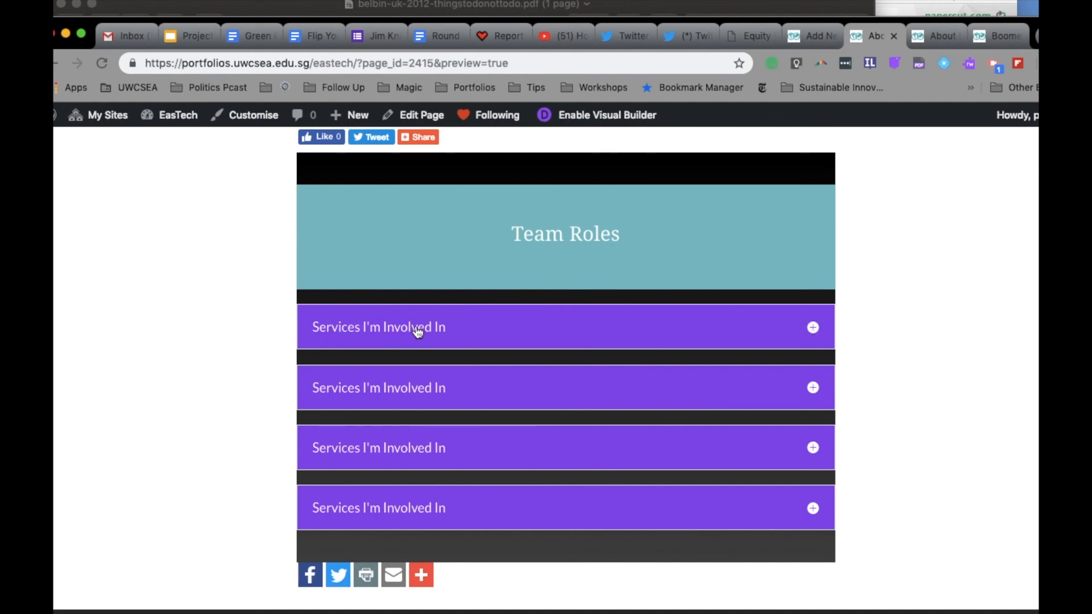
pyautogui.click(799, 332)
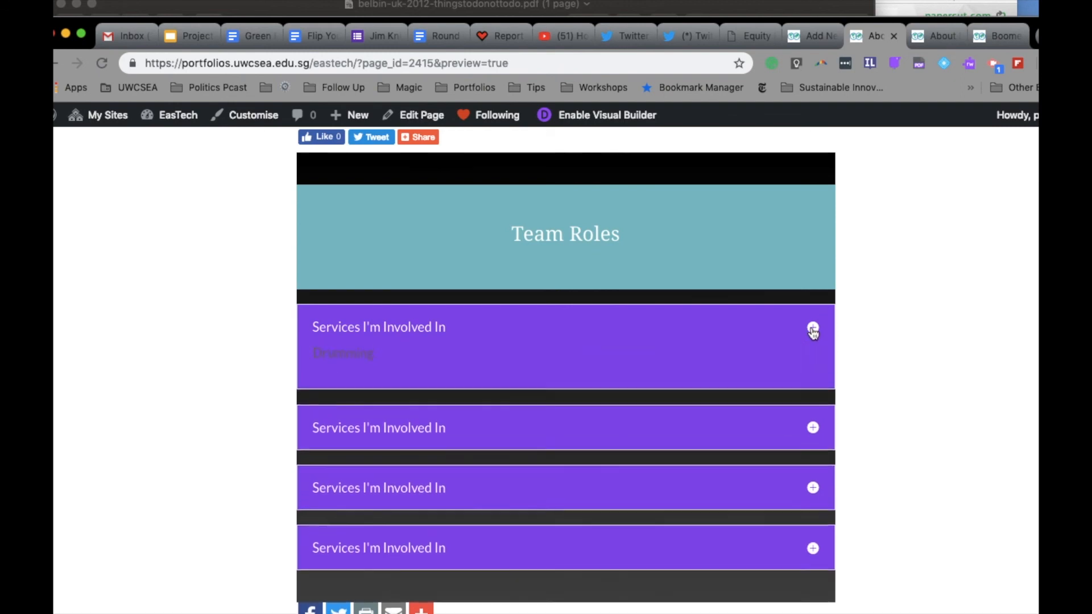